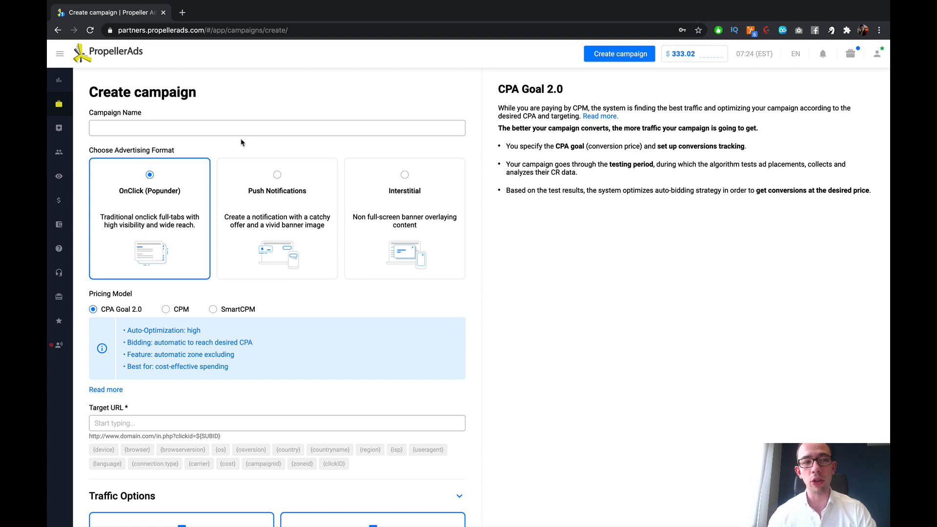
Step: Name the campaign "Insert your campaign name"
click(204, 123)
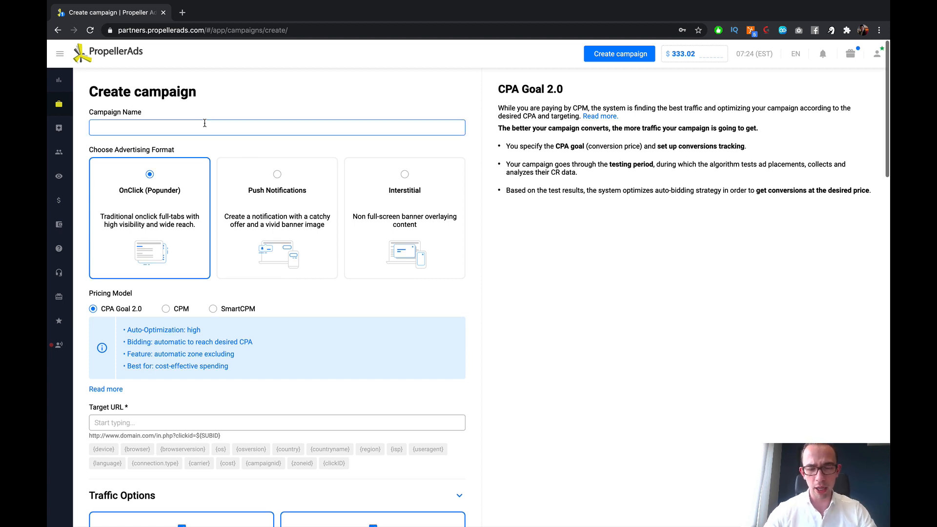
text(Insert your c)
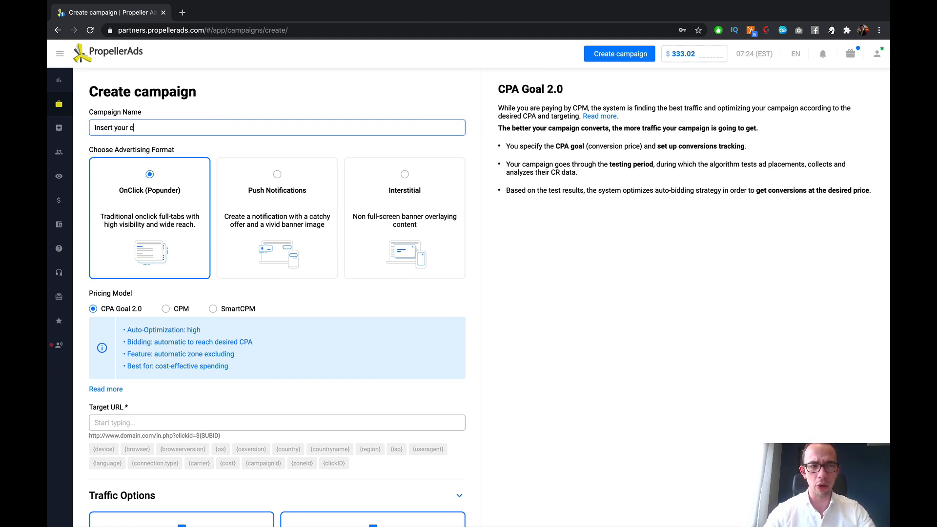
text(ampaign nam)
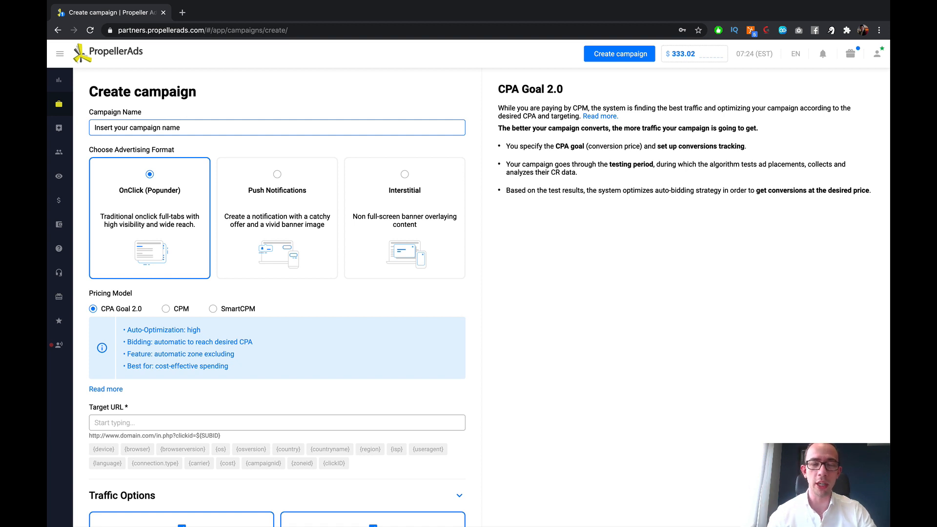
text(e)
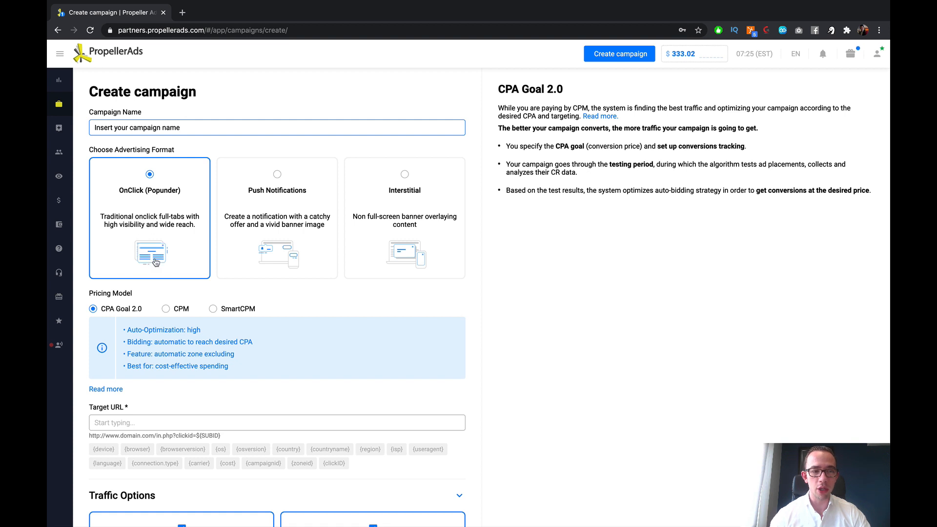
Step: Compare the Push Notifications and Interstitial advertising formats, and select Push Notifications
click(286, 192)
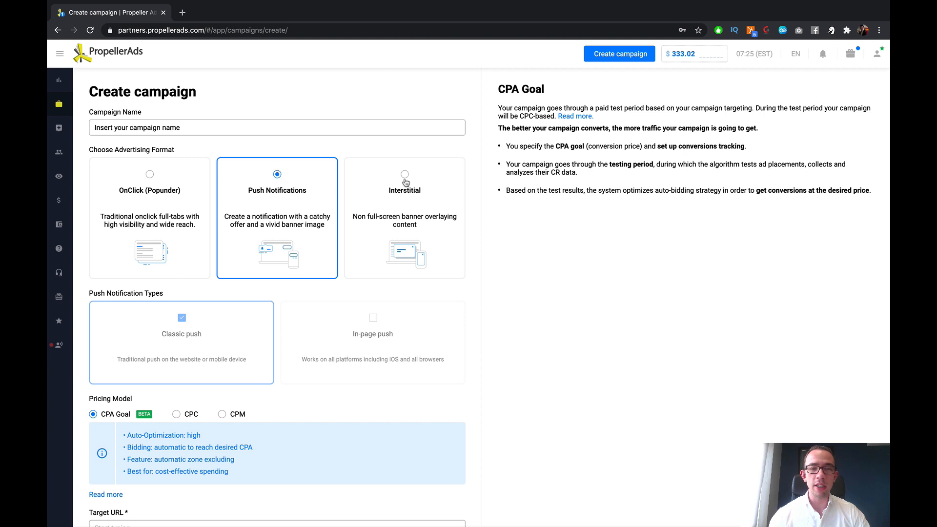
click(419, 191)
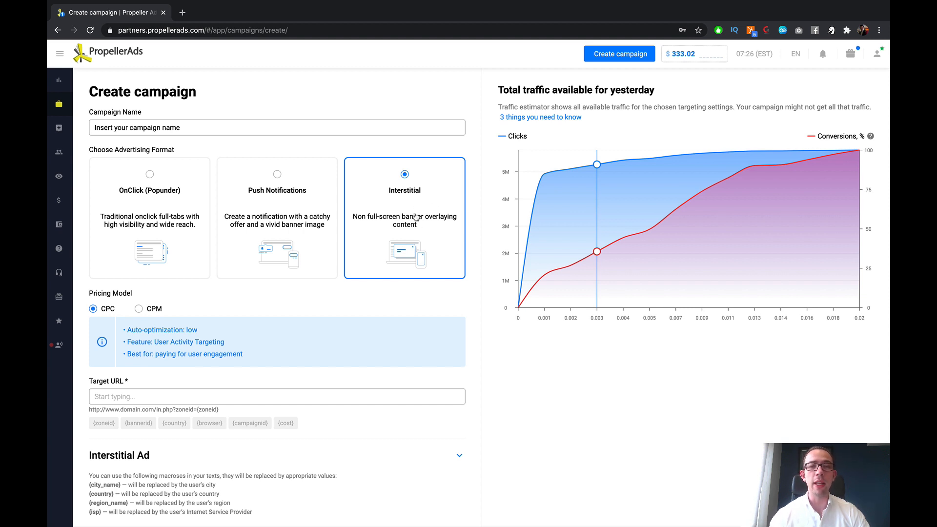
click(291, 196)
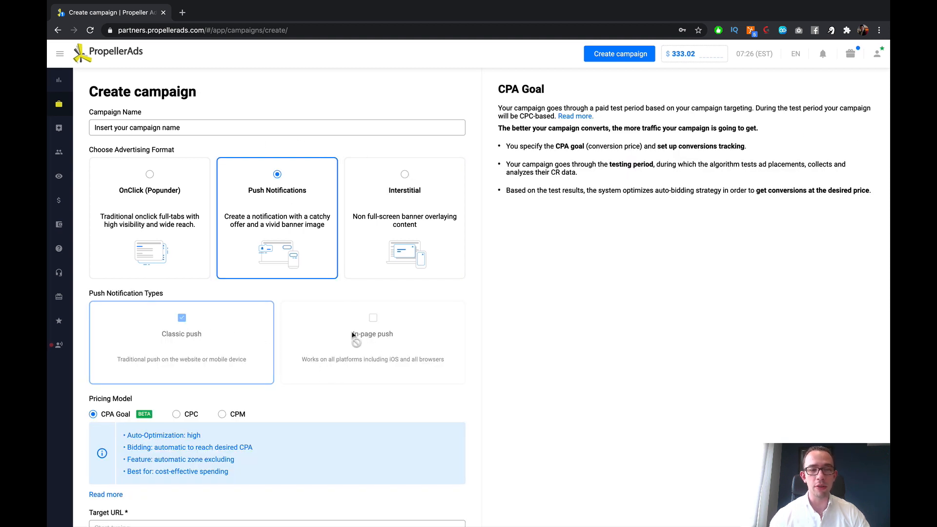
scroll(342, 317, down, 3)
scroll(327, 309, up, 3)
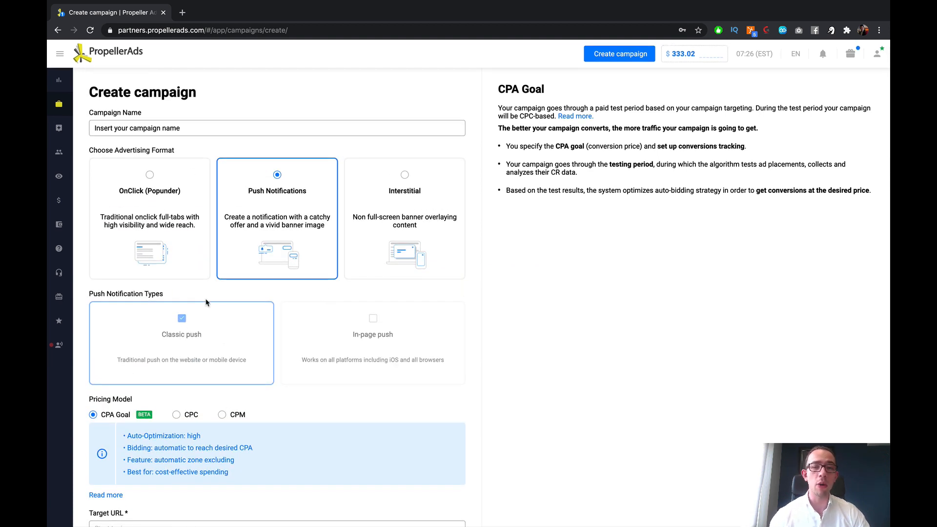
Step: Set the pricing model to CPM for the push notification campaign
scroll(271, 266, down, 1)
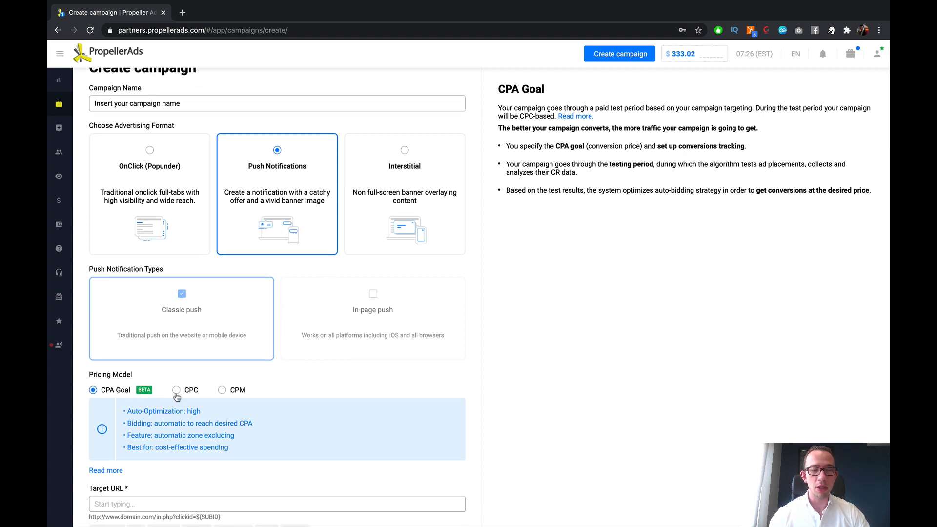
click(234, 392)
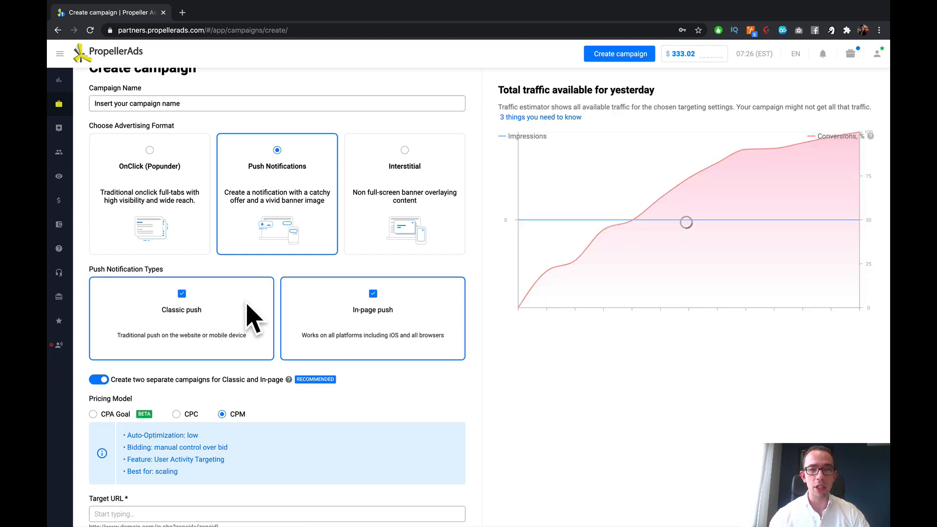
drag(97, 270, 180, 273)
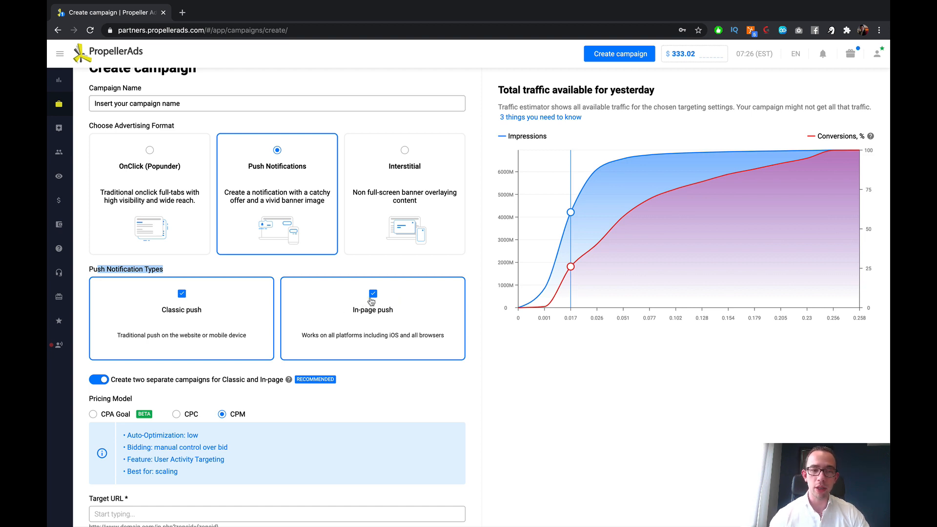
Step: Limit the campaign to In-page push and to Classic push in turn, examining the traffic estimate for each type
click(223, 306)
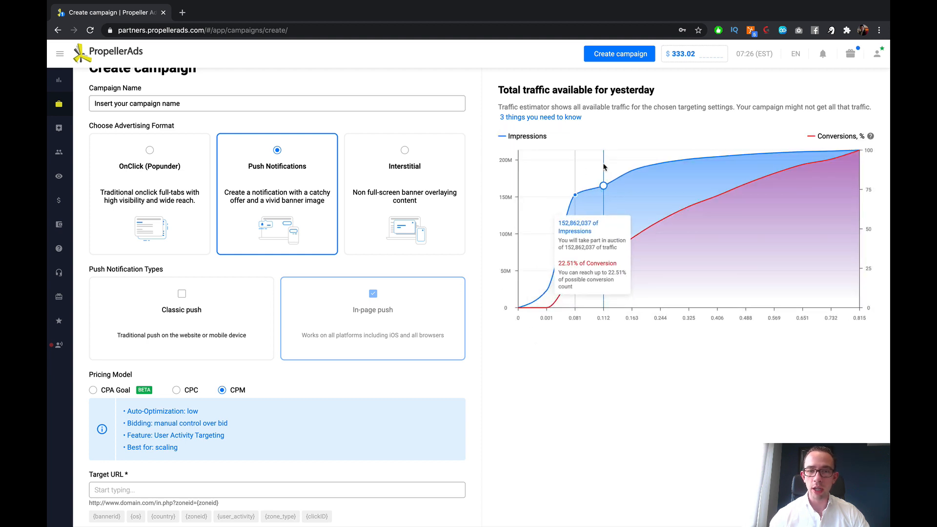
mouse_move(603, 193)
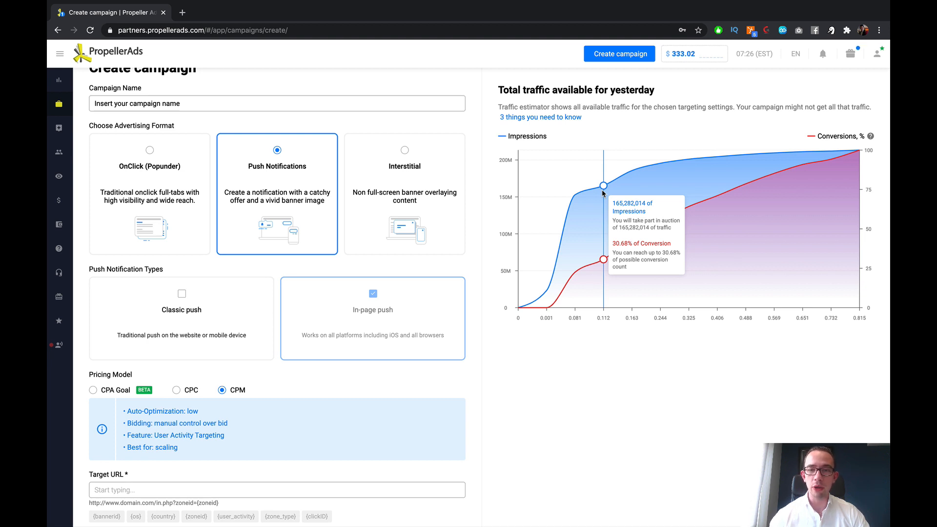
click(395, 307)
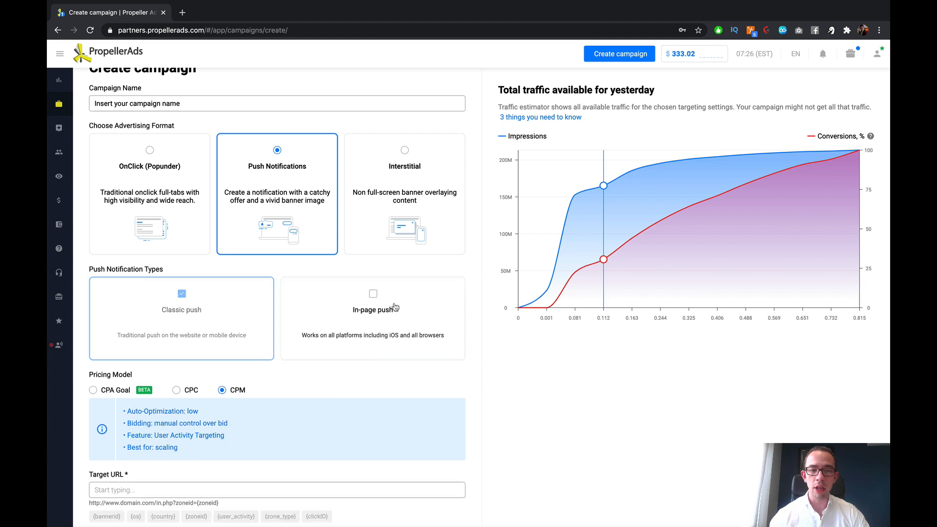
mouse_move(594, 254)
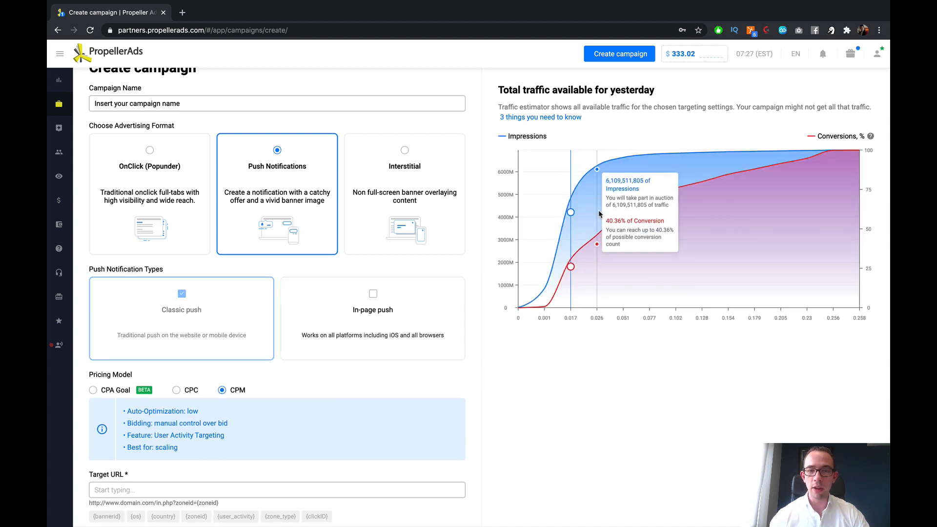
mouse_move(573, 235)
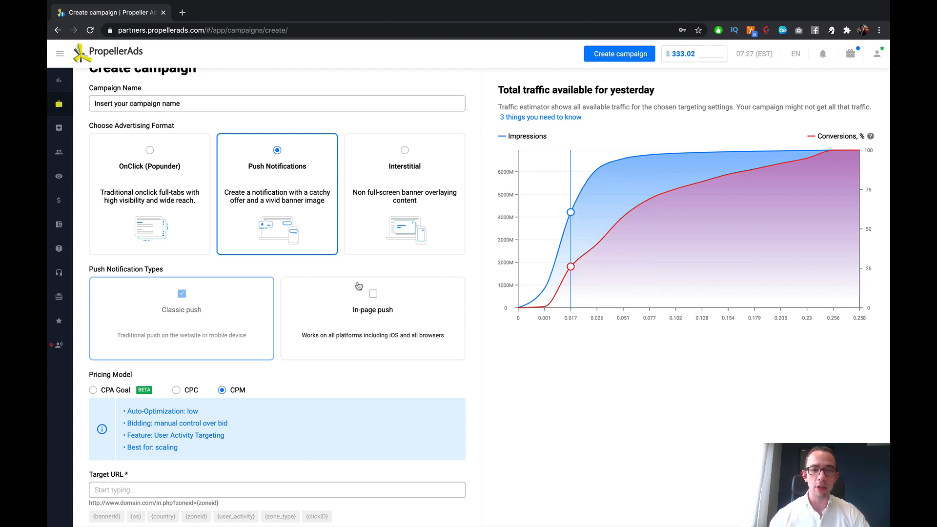
Step: Switch the push notification type to In-page push only and back to Classic push only
click(376, 312)
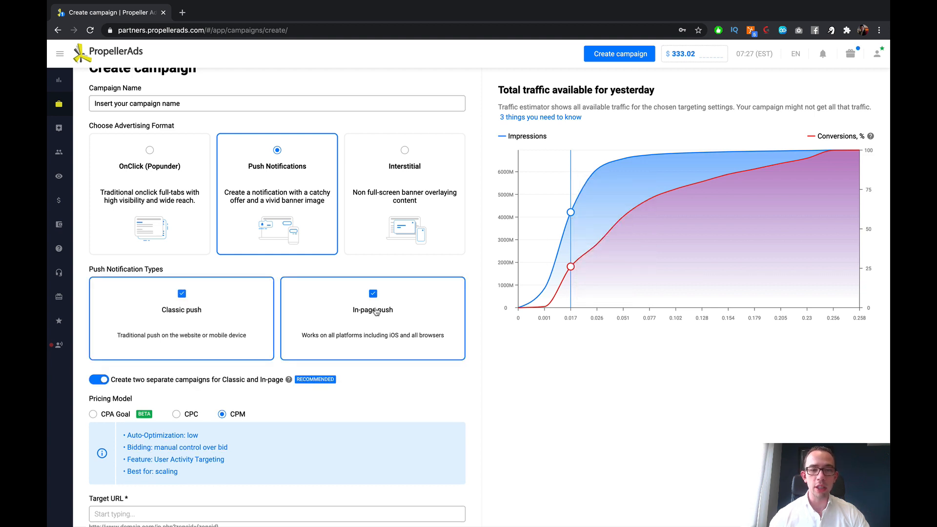
click(213, 311)
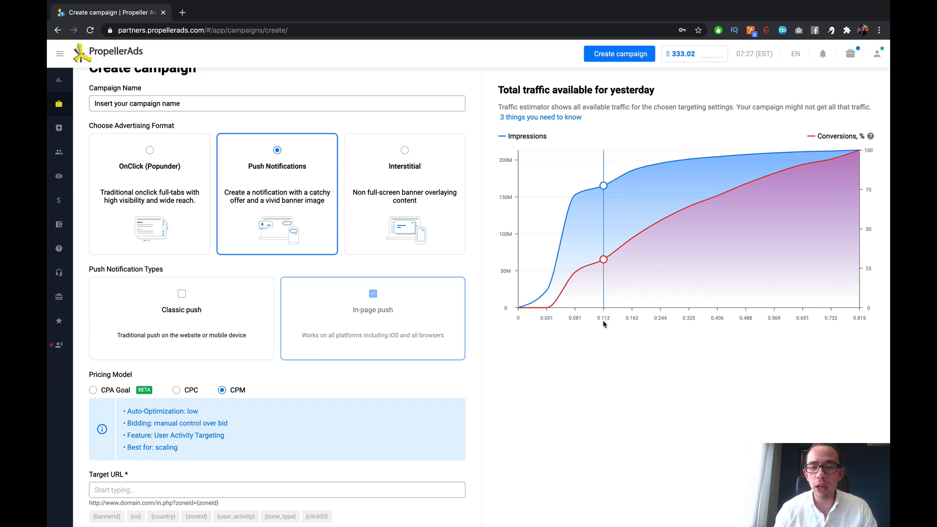
click(259, 319)
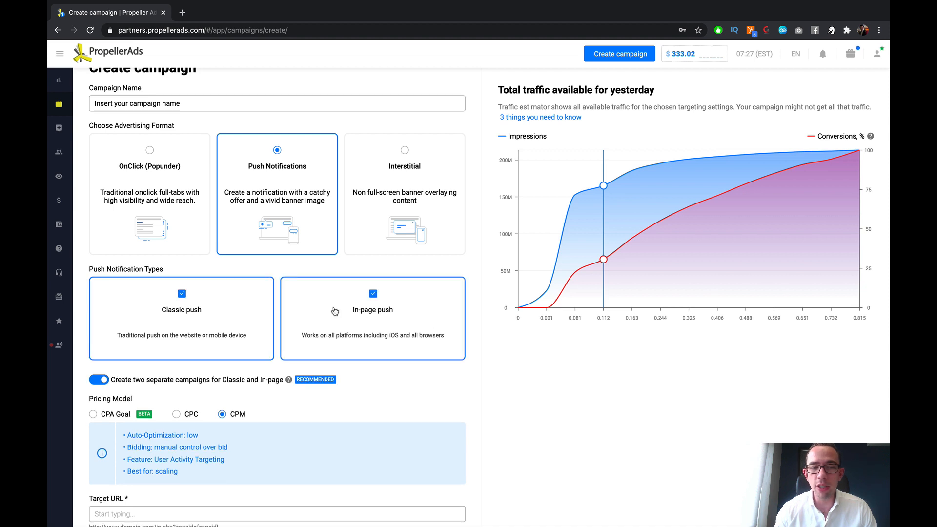
click(334, 311)
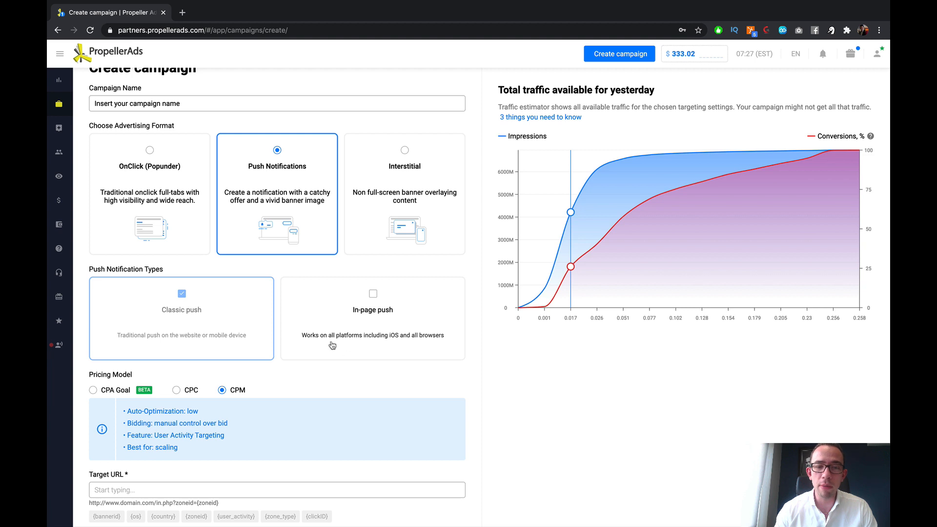
Step: Enable In-page push and deselect Classic push as the push notification type
scroll(343, 328, down, 1)
scroll(343, 328, down, 1)
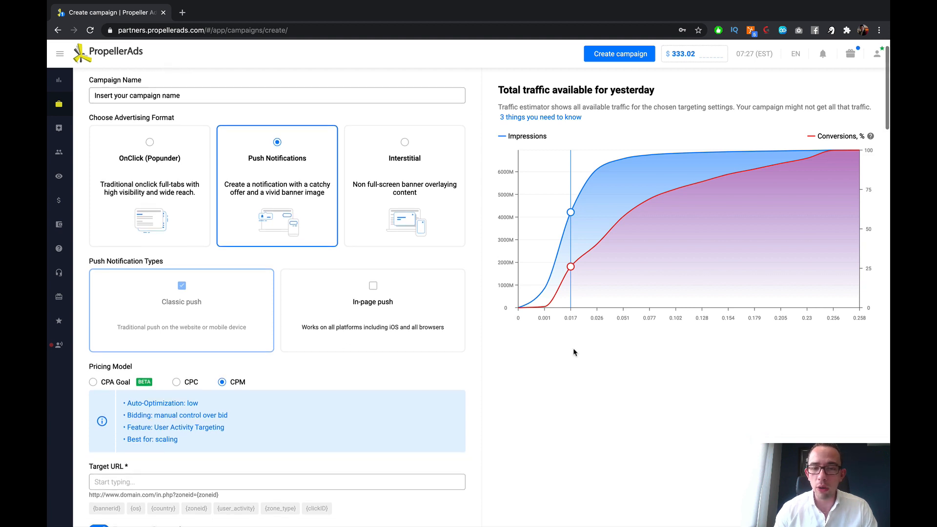
click(380, 328)
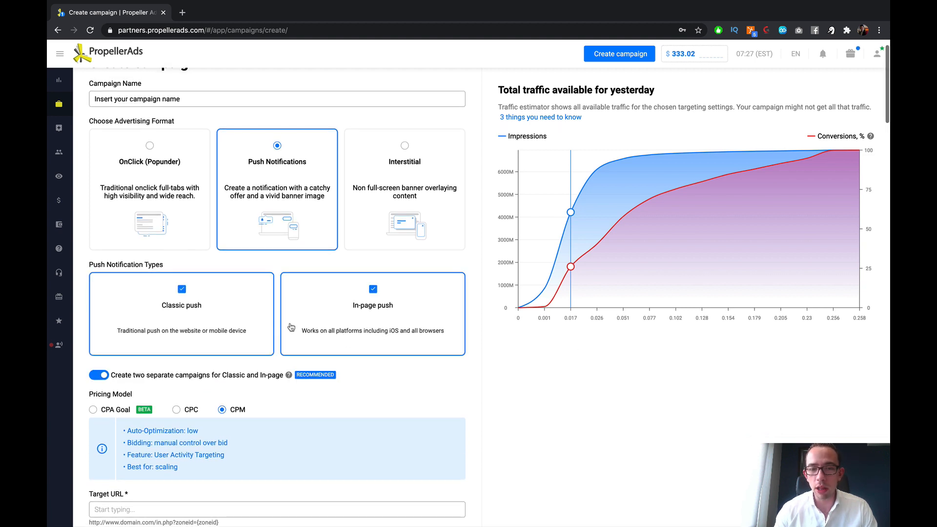
click(217, 324)
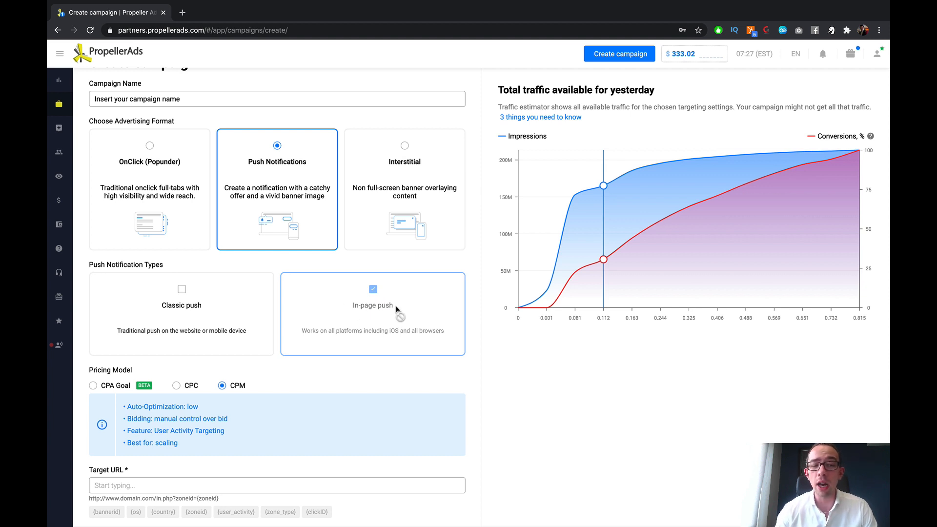
Step: Compare the CPA Goal, CPC and CPM pricing models, and settle on CPA Goal
scroll(397, 310, down, 3)
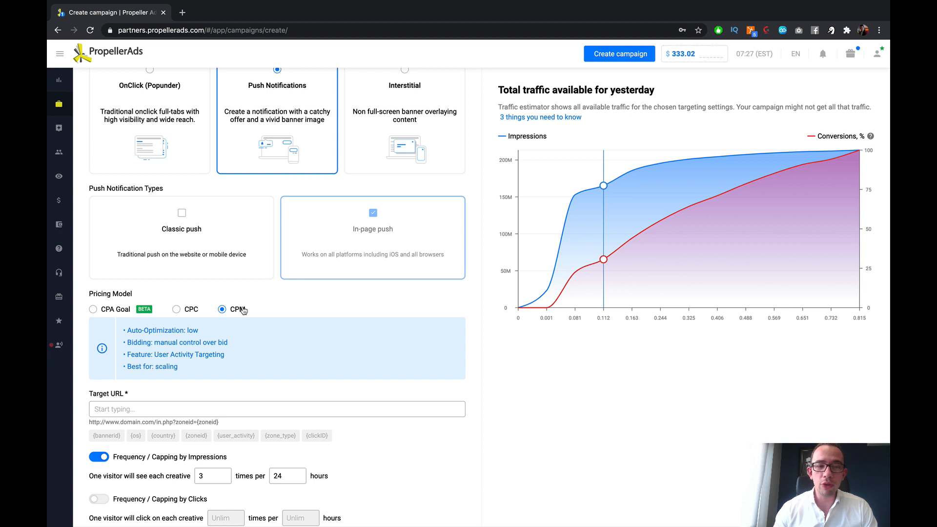
click(111, 312)
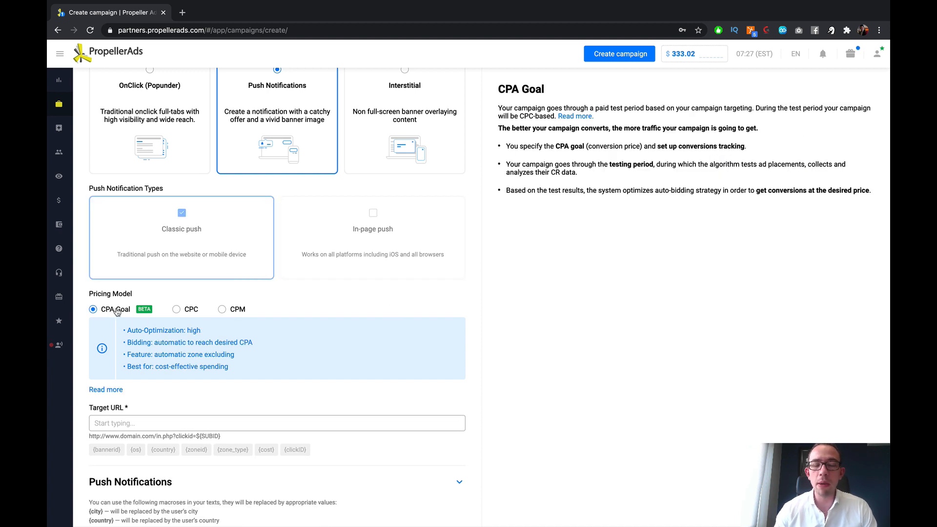
click(179, 310)
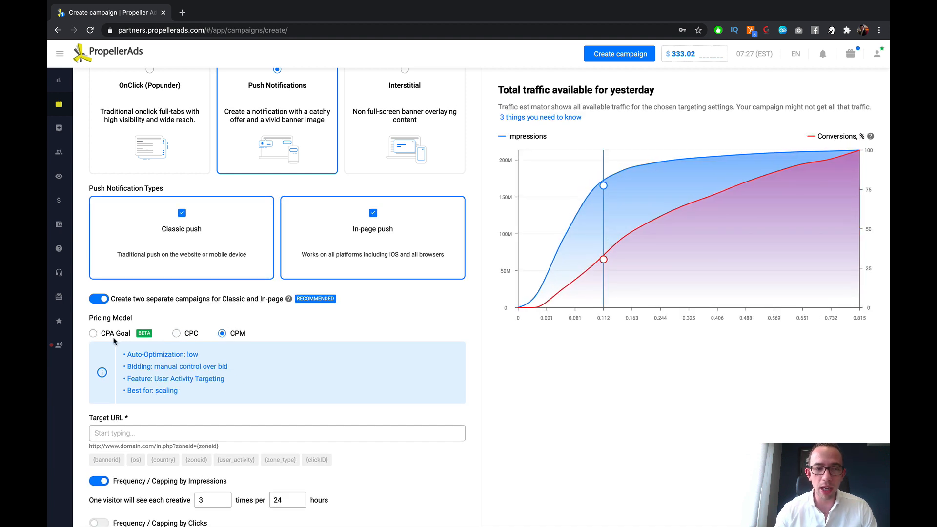
click(93, 333)
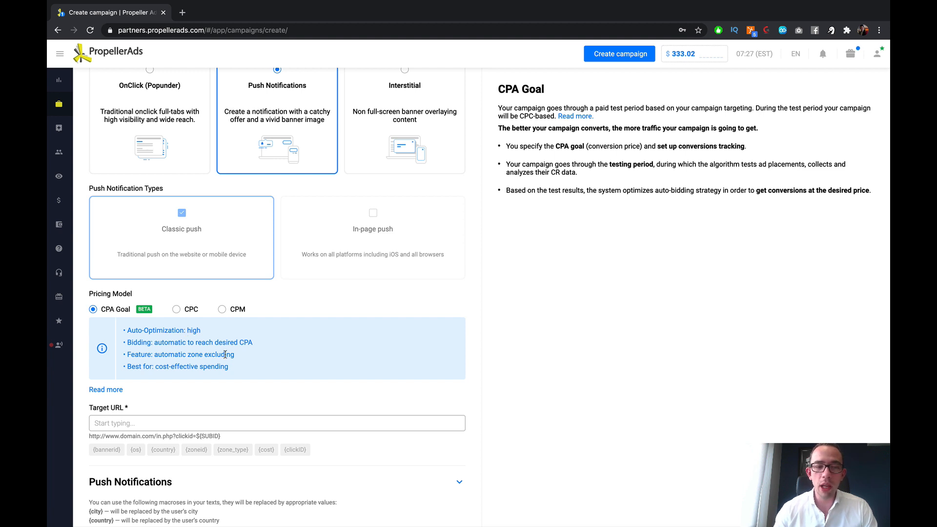
click(178, 310)
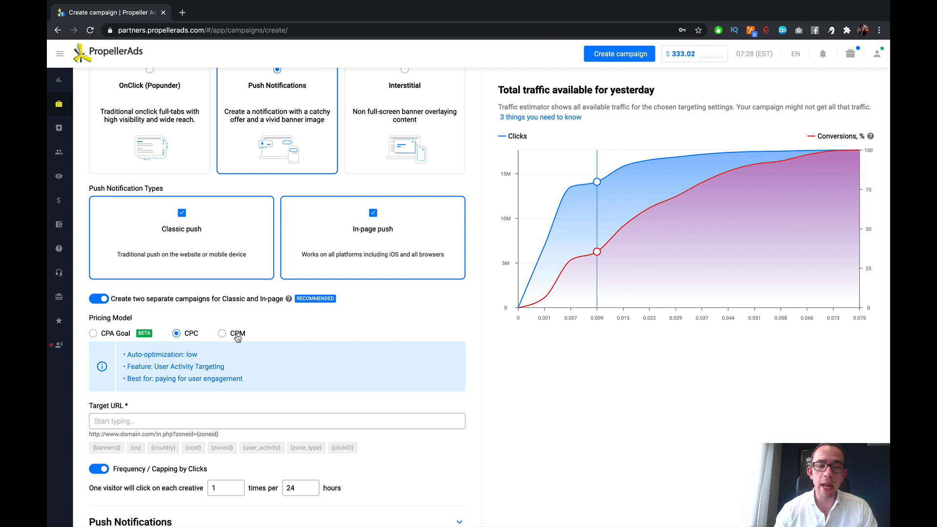
click(238, 334)
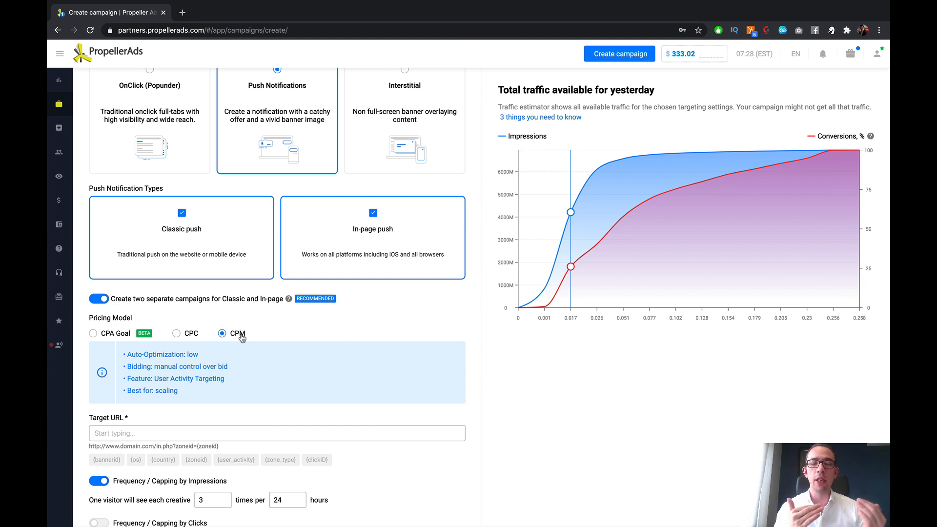
click(182, 333)
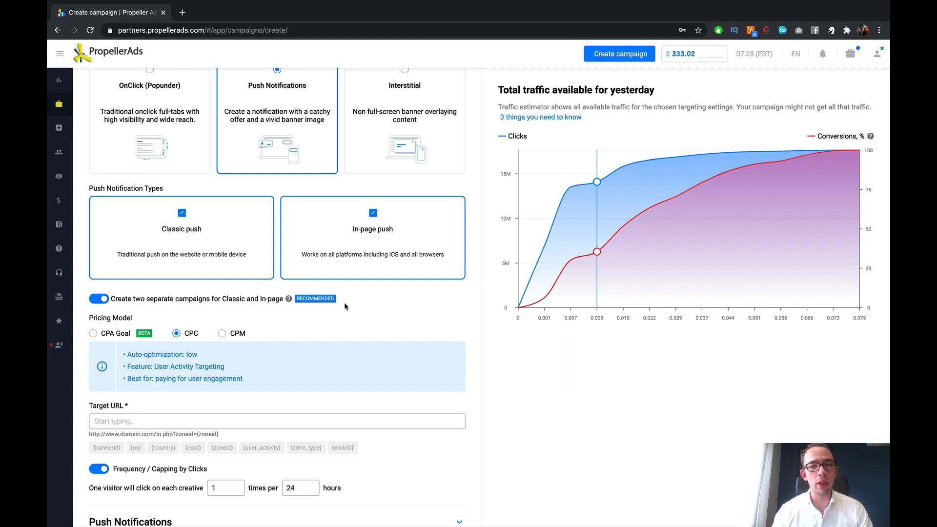
click(111, 334)
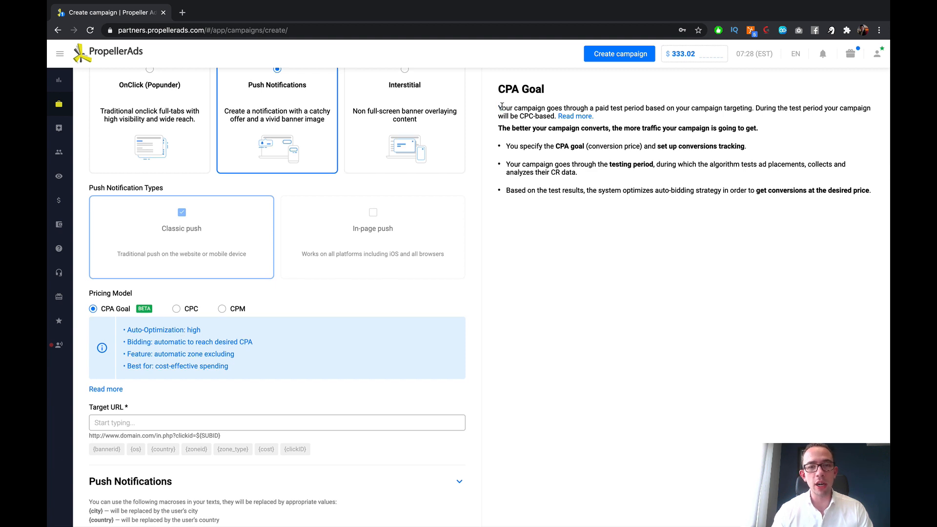
Step: Read the CPA Goal explanation covering the test period, campaign conversions and the conversion tracking requirement
drag(498, 108, 639, 107)
click(640, 107)
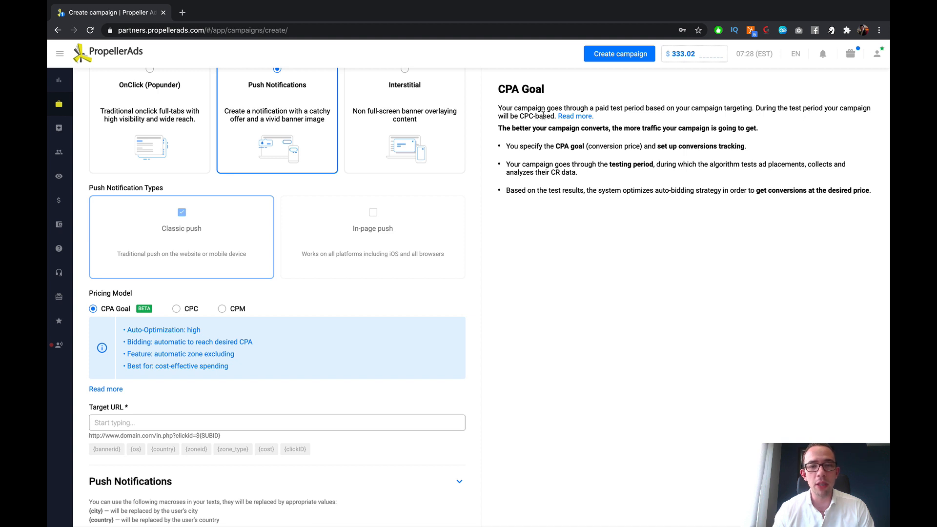
drag(503, 128, 778, 133)
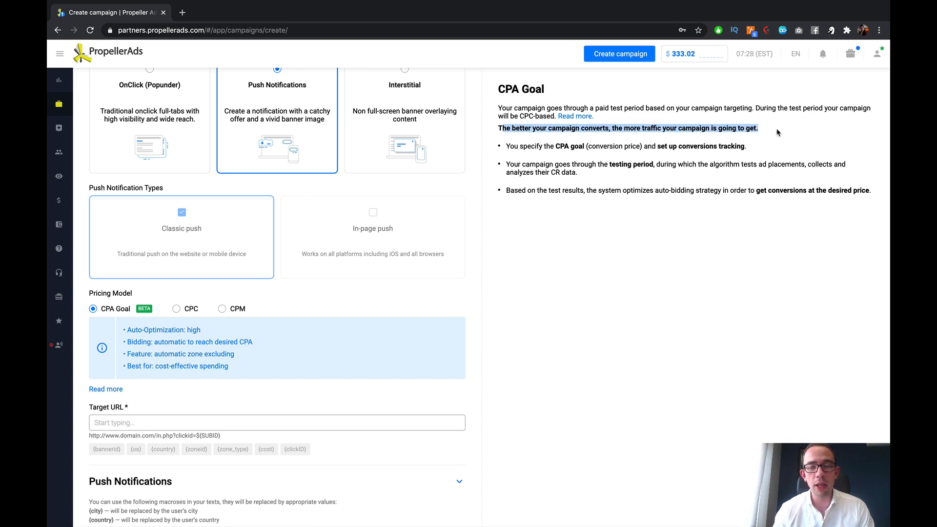
click(731, 131)
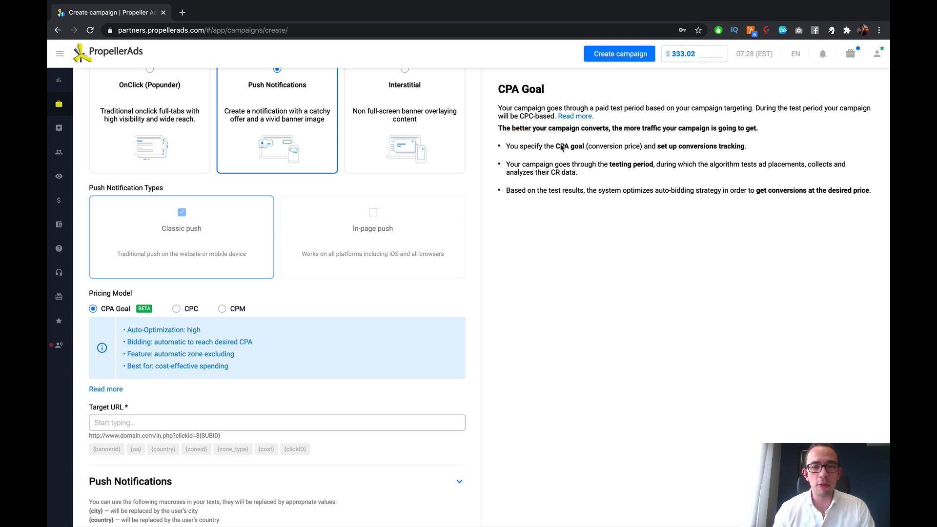
drag(506, 147, 754, 151)
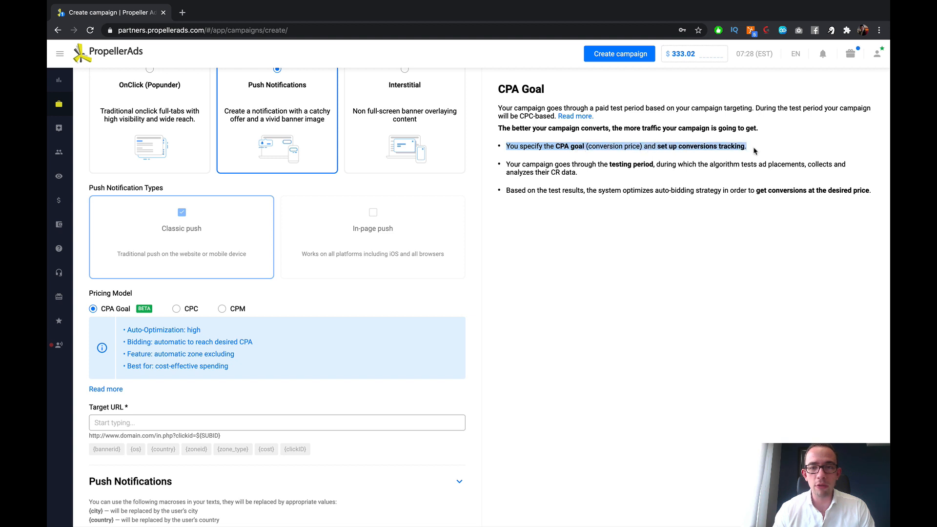
Step: Read the CPA Goal explanation of the testing period and of how the paid test is billed
click(593, 159)
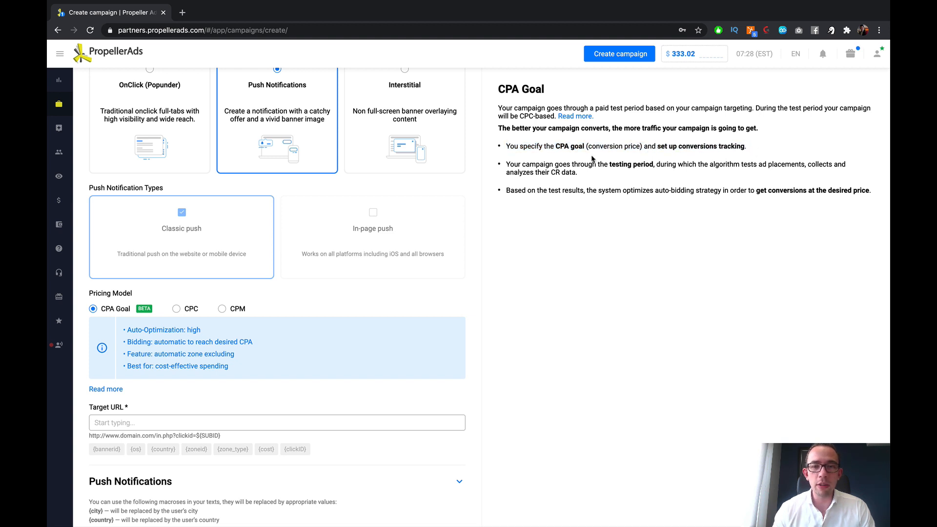
drag(506, 166, 826, 180)
click(732, 180)
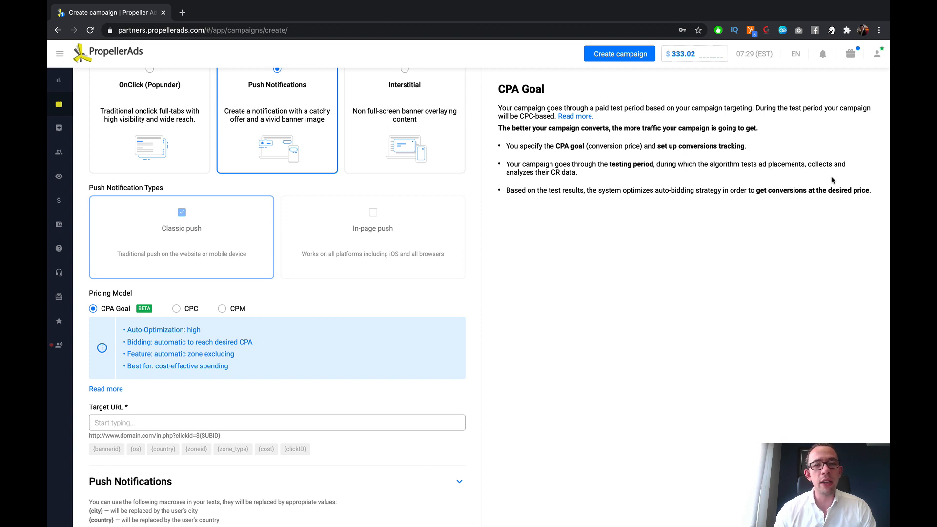
drag(502, 105, 781, 120)
click(771, 122)
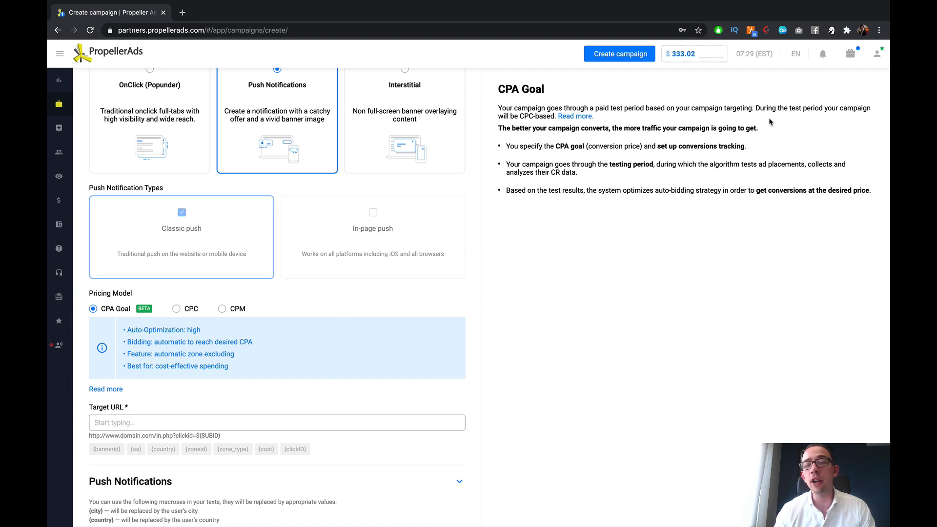
Step: Switch the pricing model to CPC and review its User Activity Targeting feature and recommended use
scroll(405, 218, down, 3)
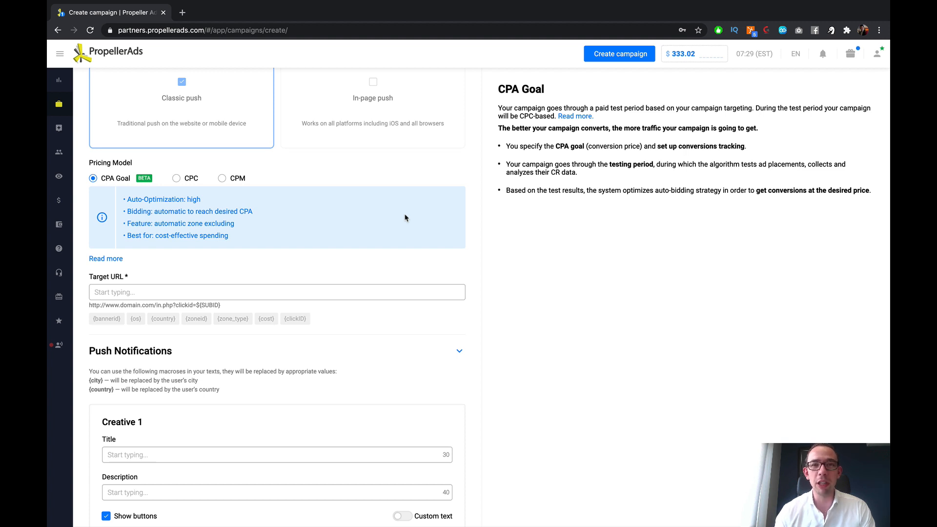
click(191, 179)
drag(152, 223, 228, 237)
click(183, 252)
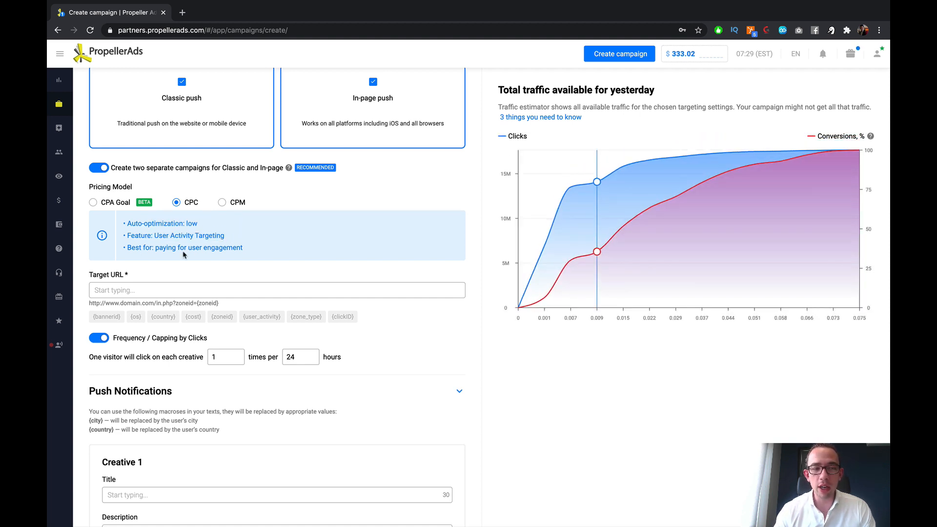
drag(157, 247, 245, 249)
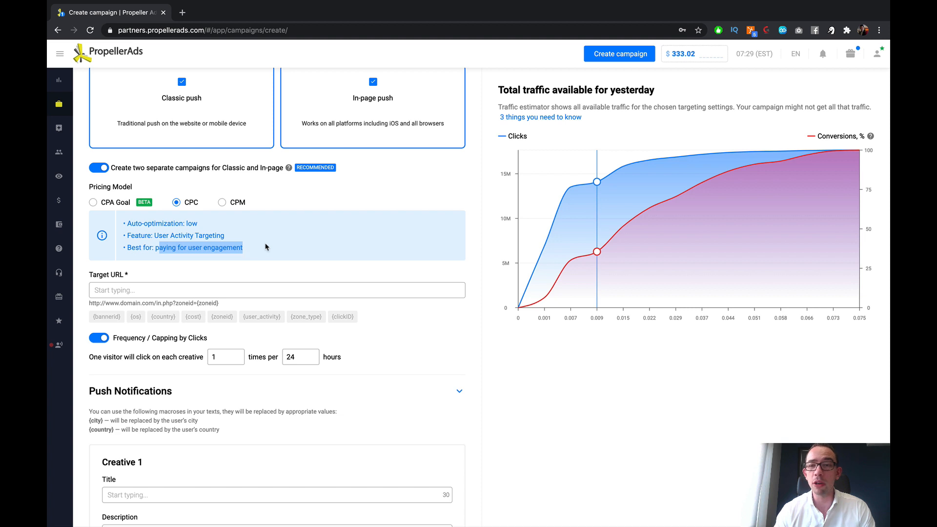
Step: Set the pricing model to CPM and review its bidding, feature and best-use notes
click(236, 203)
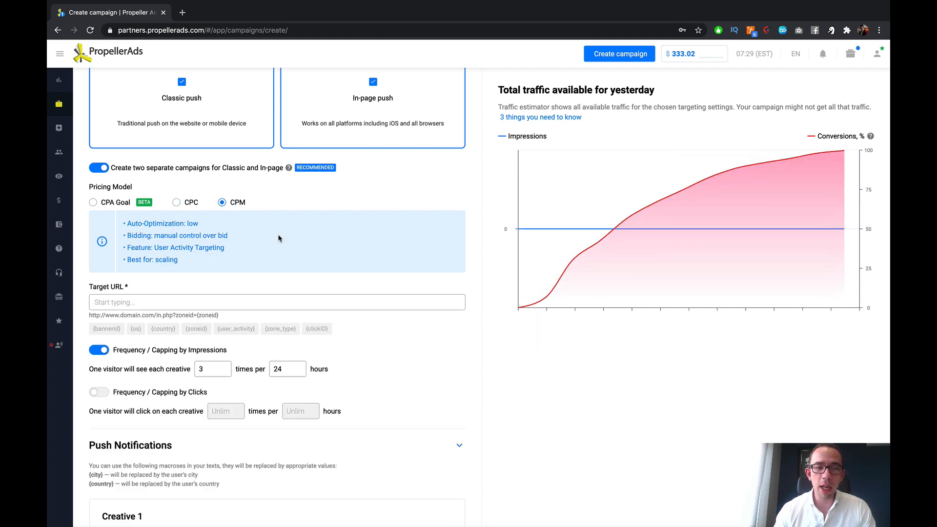
drag(154, 235, 224, 233)
click(184, 230)
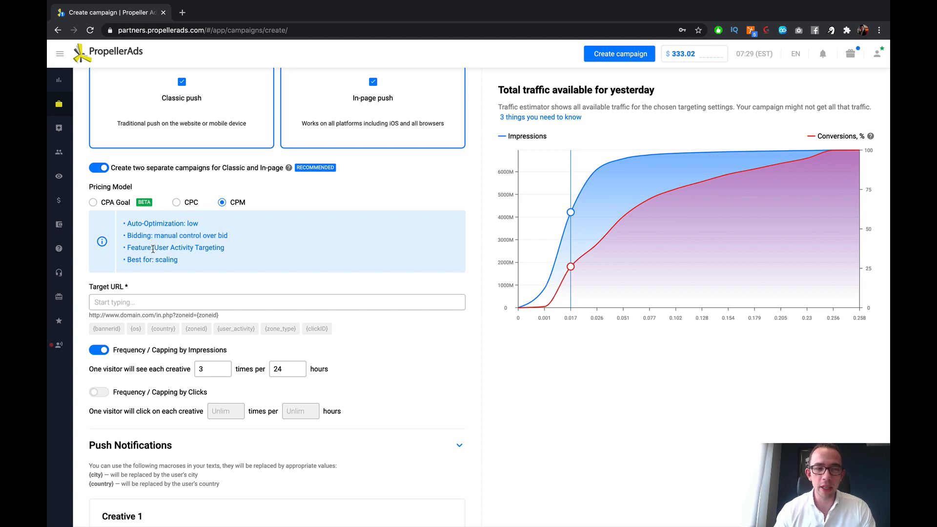
drag(154, 248, 224, 248)
click(201, 269)
drag(156, 260, 125, 248)
click(206, 260)
click(233, 245)
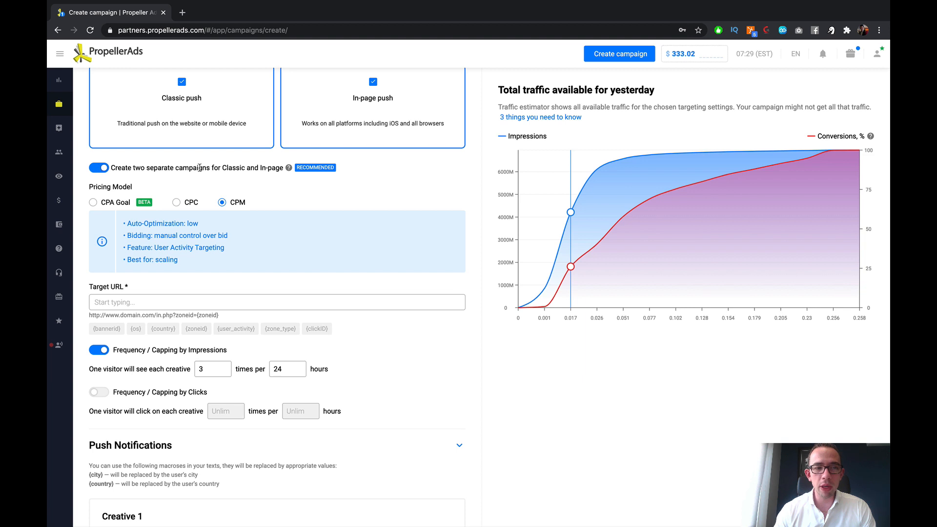
Step: Deselect Classic push so that only In-page push remains as the push notification type
scroll(199, 166, up, 2)
click(264, 142)
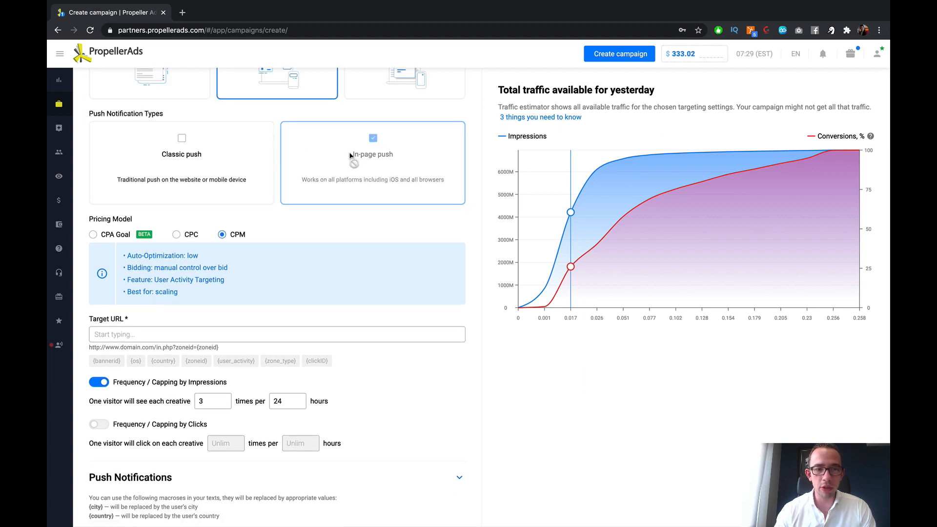
Step: Set the frequency capping by impressions to 1 time per 24 hours
scroll(356, 276, down, 2)
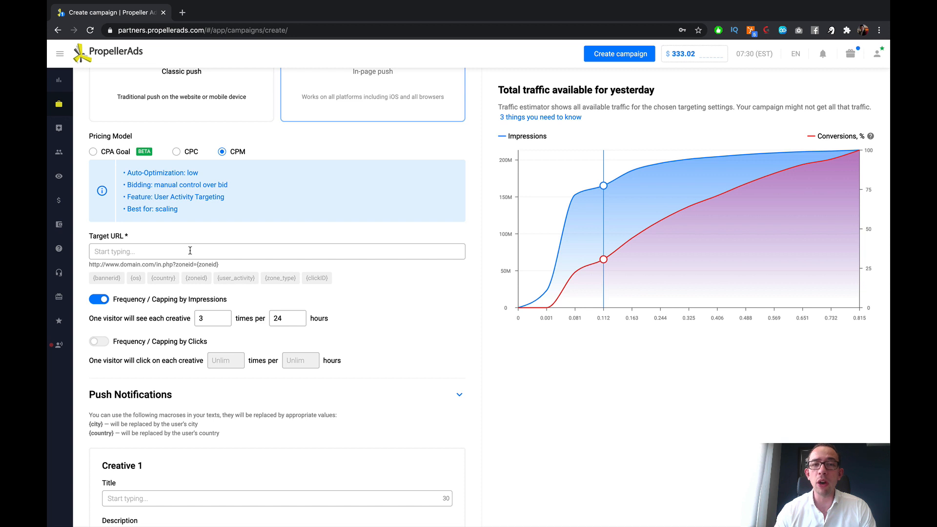
scroll(193, 249, down, 1)
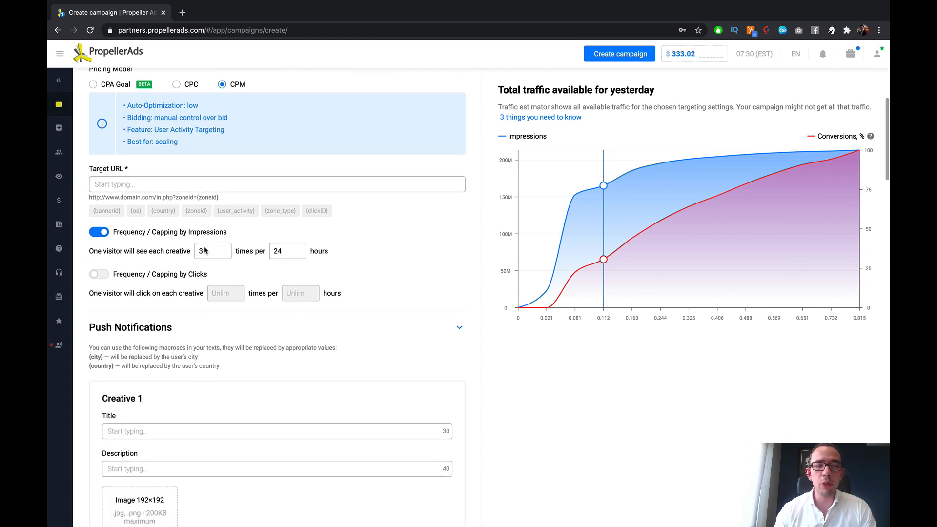
drag(209, 251, 175, 249)
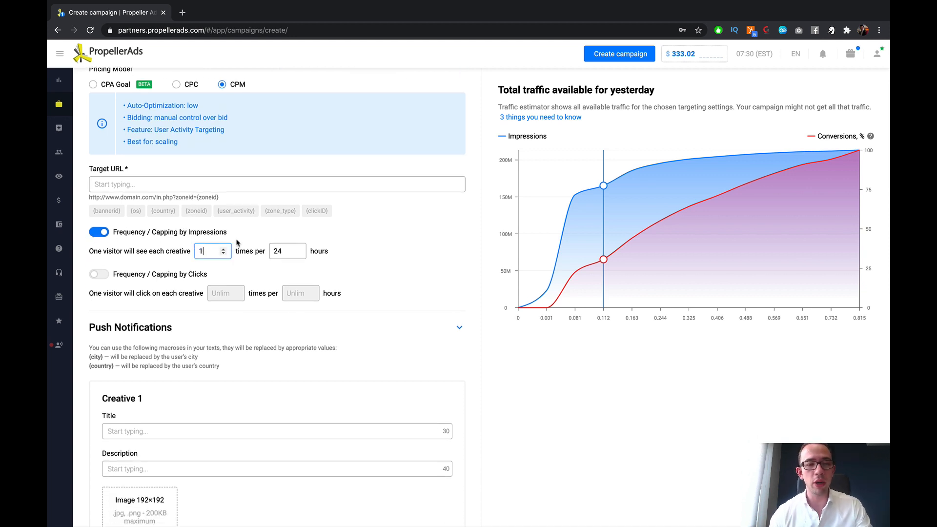
text(1)
click(416, 220)
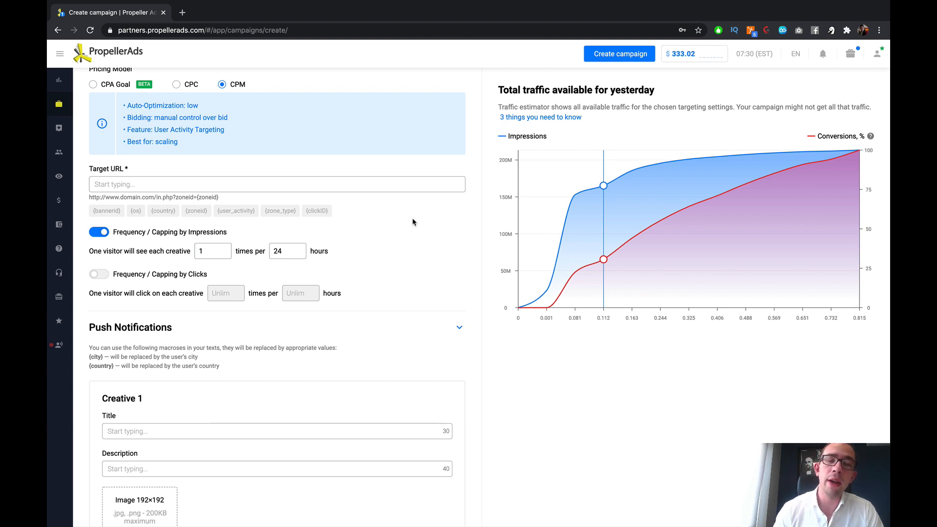
Step: Enable frequency capping by clicks and set the impressions cap to 4 times per 24 hours
click(100, 277)
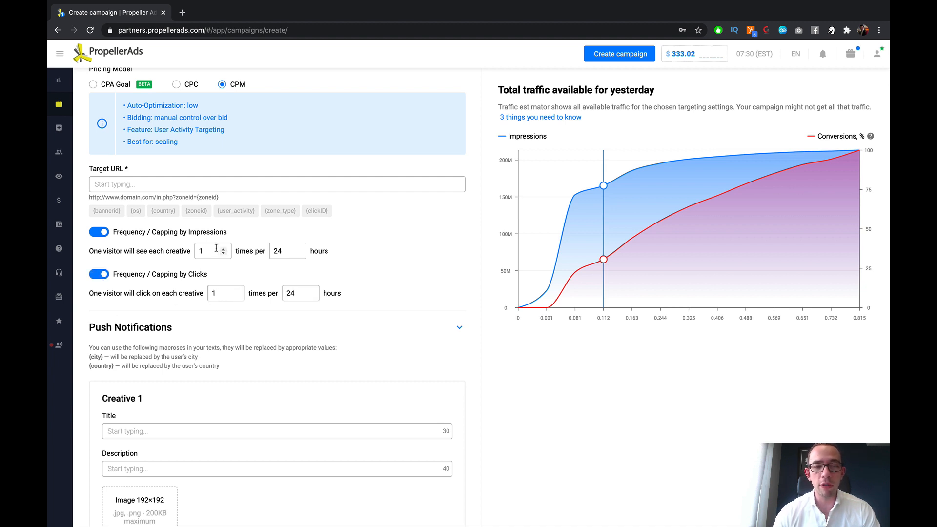
drag(215, 249, 181, 250)
text(4)
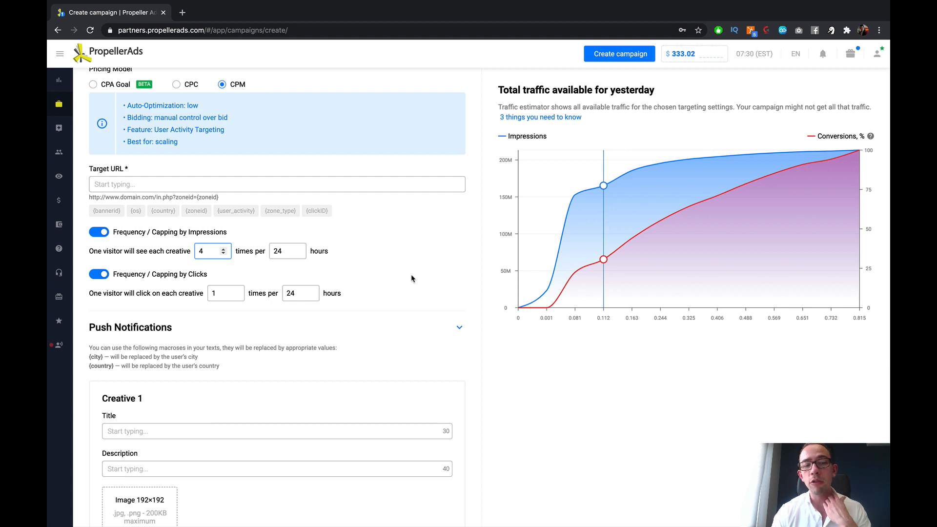
click(419, 218)
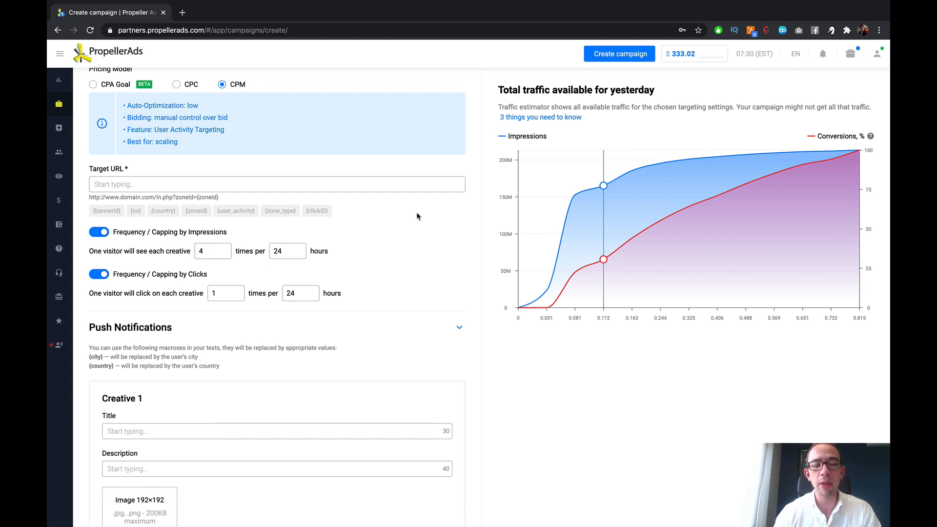
Step: Preview the Social, Light Theme and Classic in-page push skin types for Creative 1
scroll(401, 210, down, 3)
scroll(396, 208, down, 3)
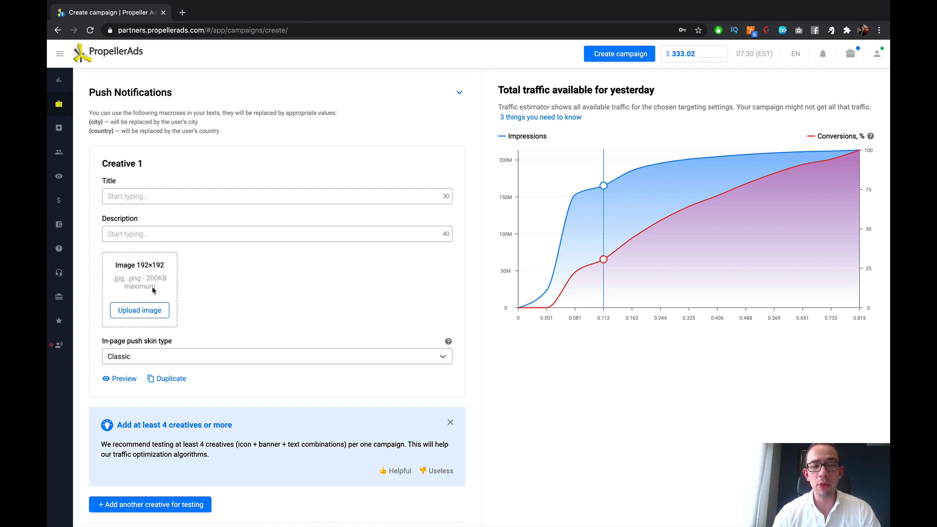
scroll(153, 289, down, 2)
click(143, 278)
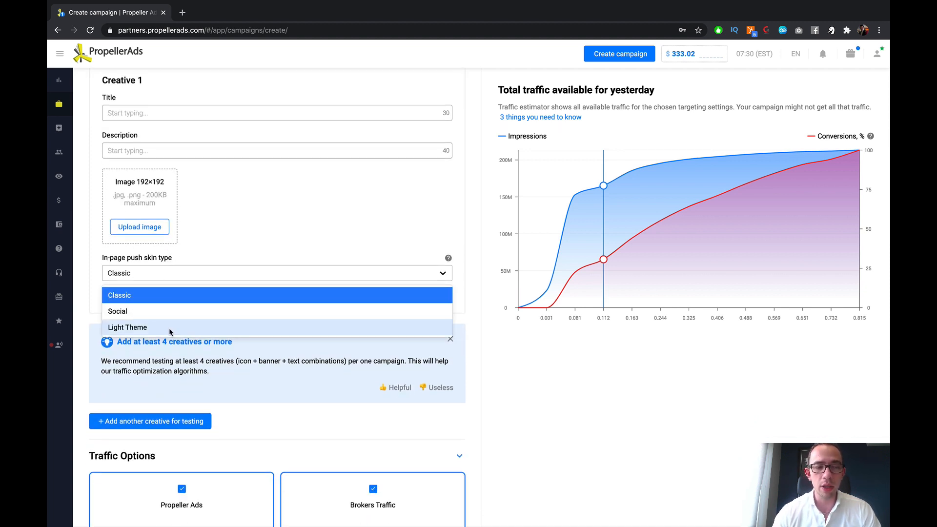
click(166, 312)
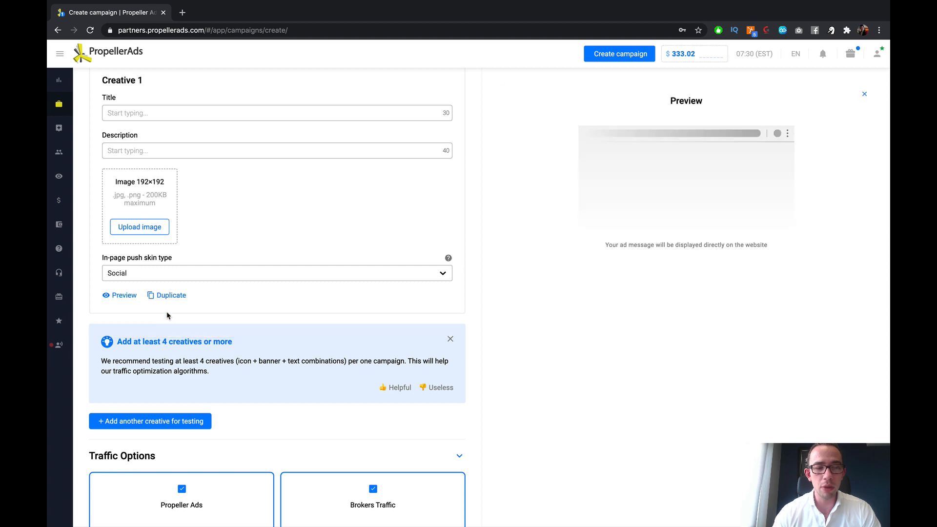
click(199, 274)
click(198, 326)
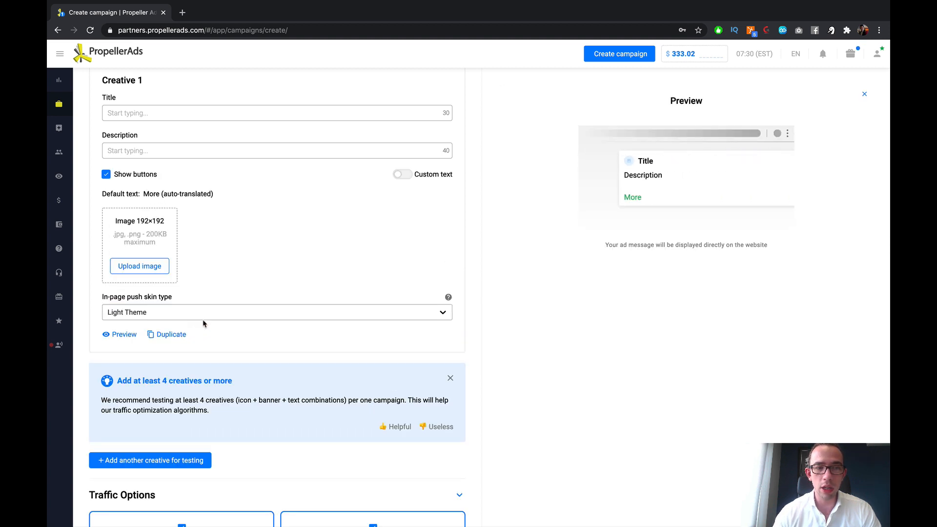
click(208, 312)
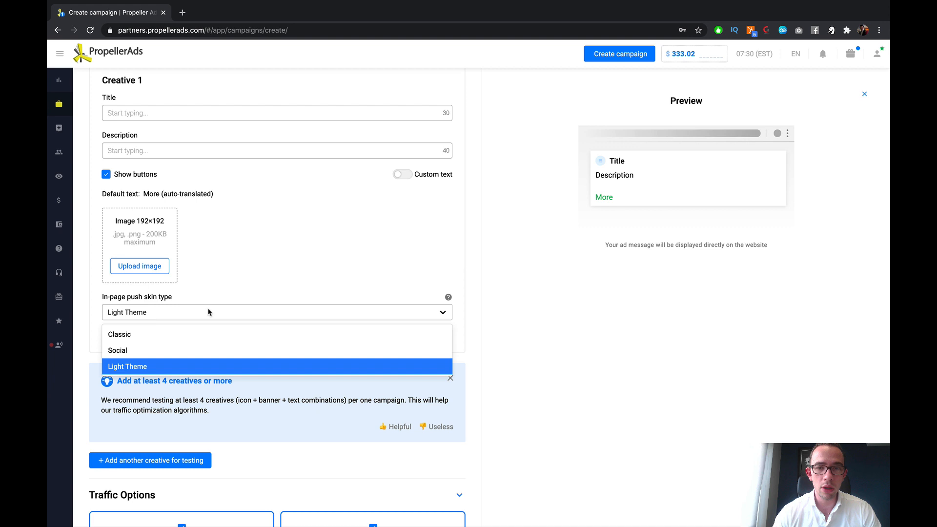
click(172, 331)
Step: Compare the Social and Light Theme skins again, and set Creative 1's in-page push skin type to Social
click(235, 276)
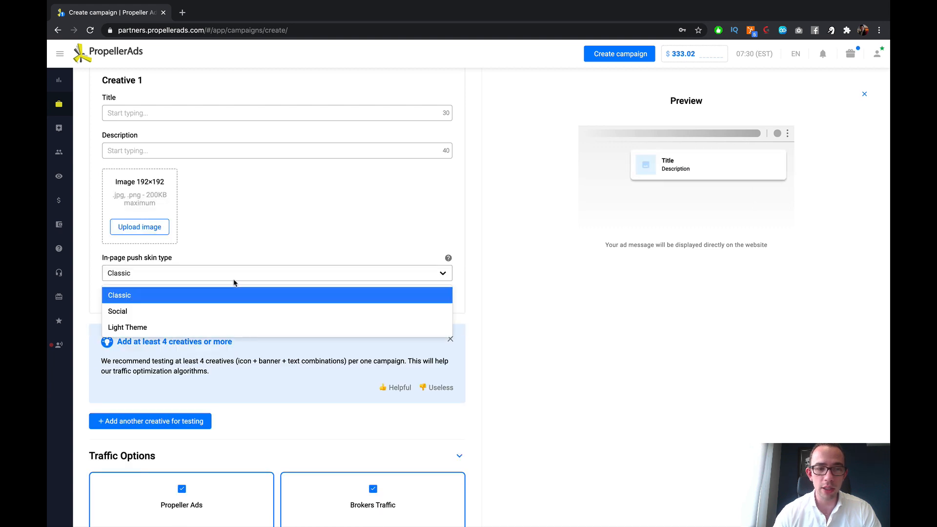
click(219, 312)
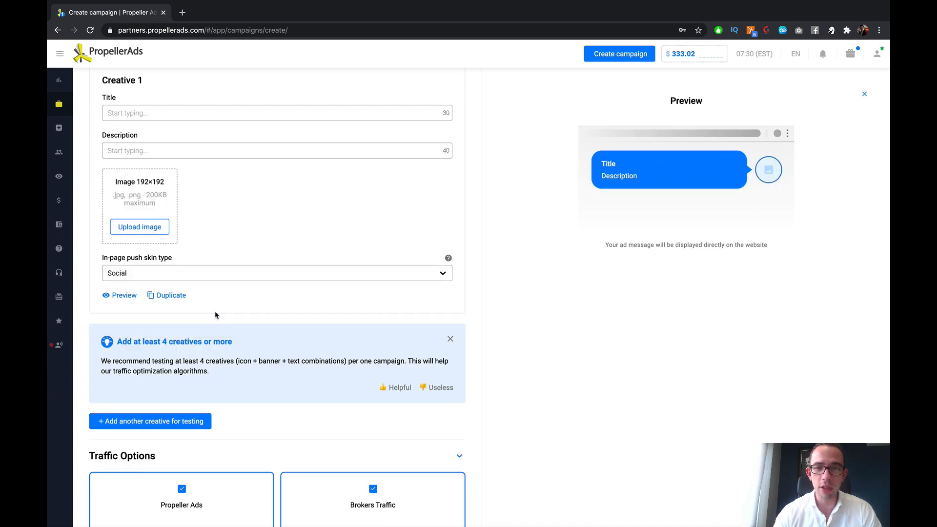
click(275, 274)
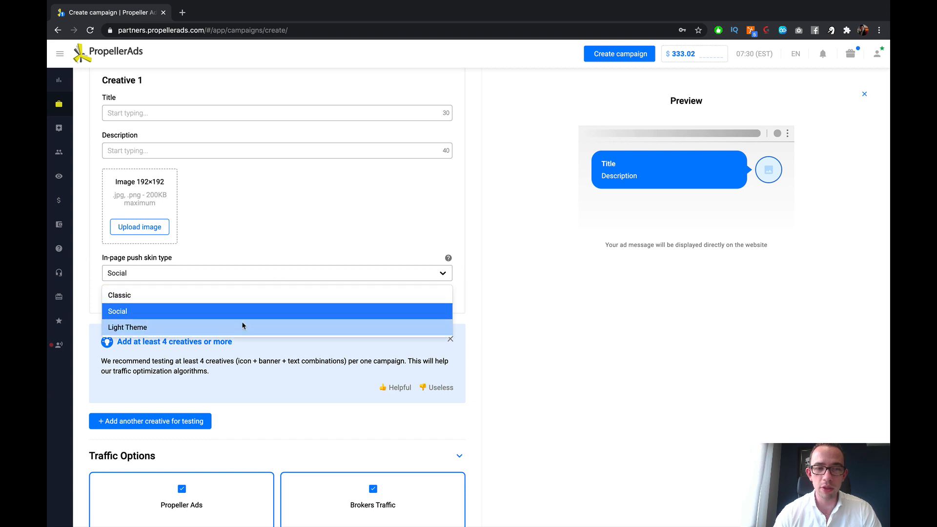
click(245, 326)
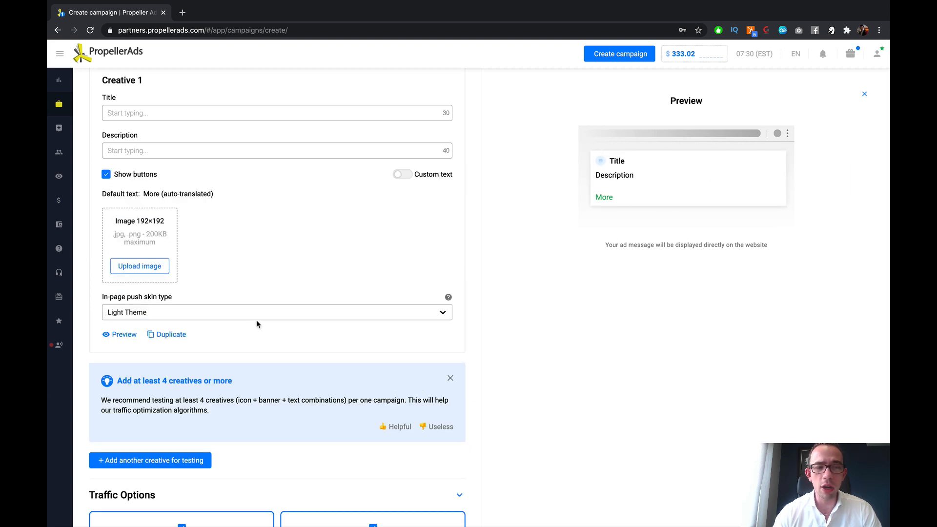
click(259, 312)
click(226, 347)
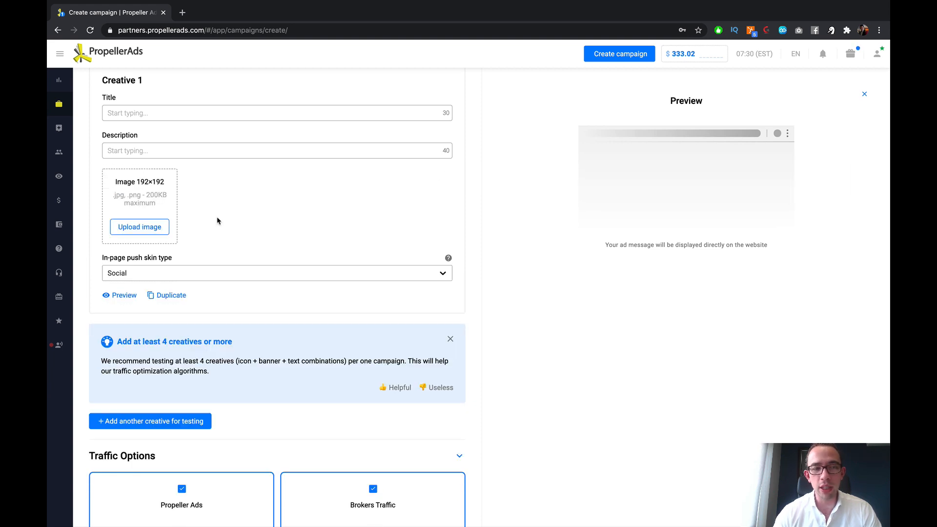
Step: Read the recommendation about adding at least 4 creatives, and dismiss it
scroll(205, 271, down, 1)
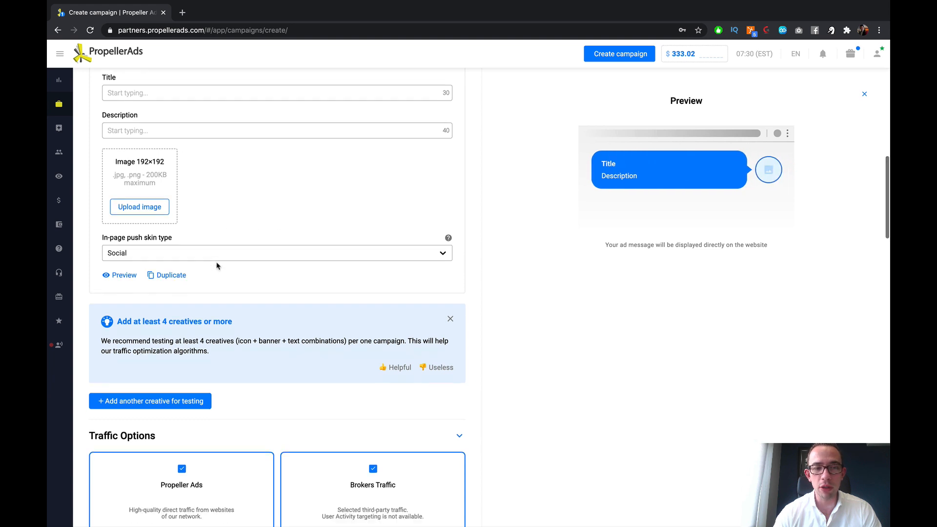
scroll(224, 216, down, 5)
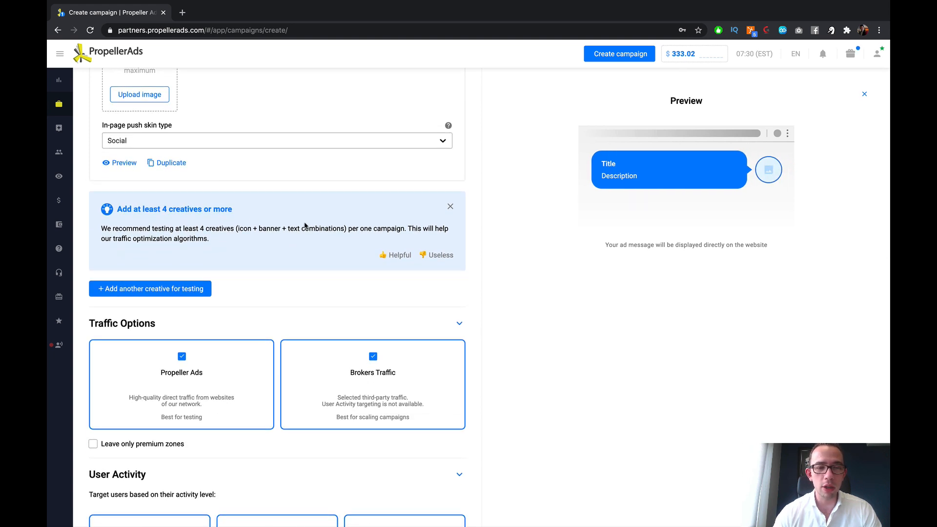
drag(121, 209, 236, 213)
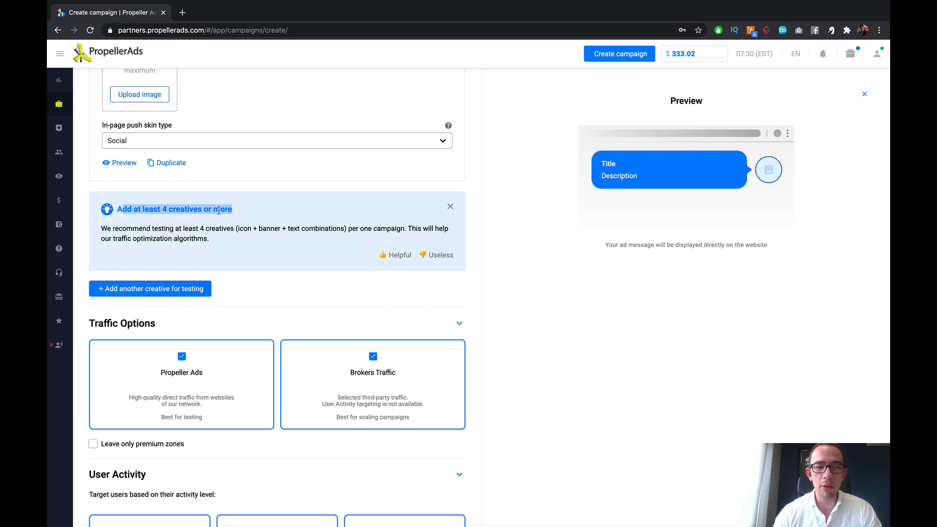
click(219, 211)
scroll(292, 217, down, 5)
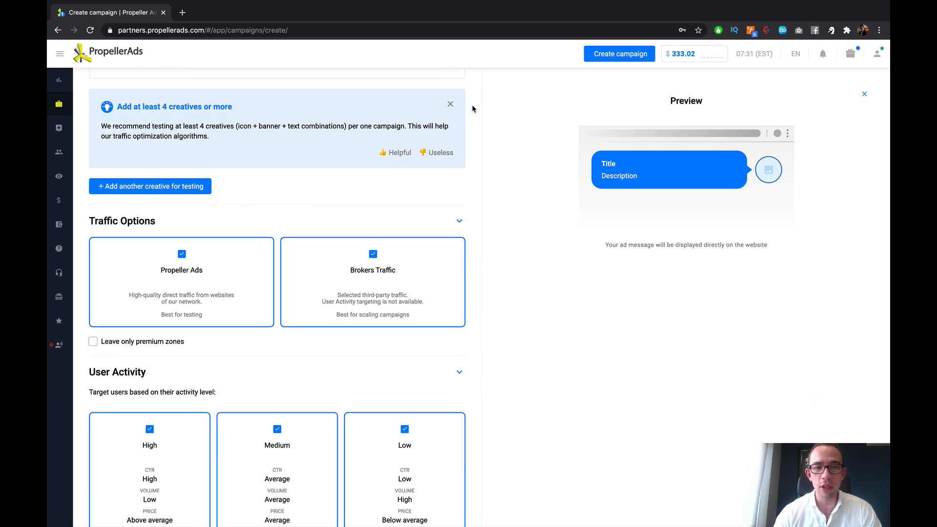
click(451, 104)
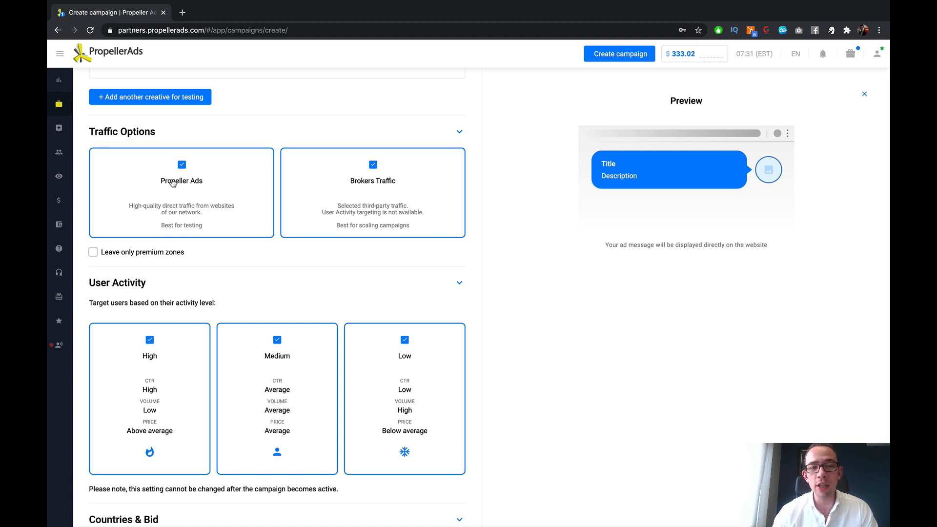
Step: Exclude Brokers Traffic in the traffic options, leaving only Propeller Ads traffic selected
click(375, 172)
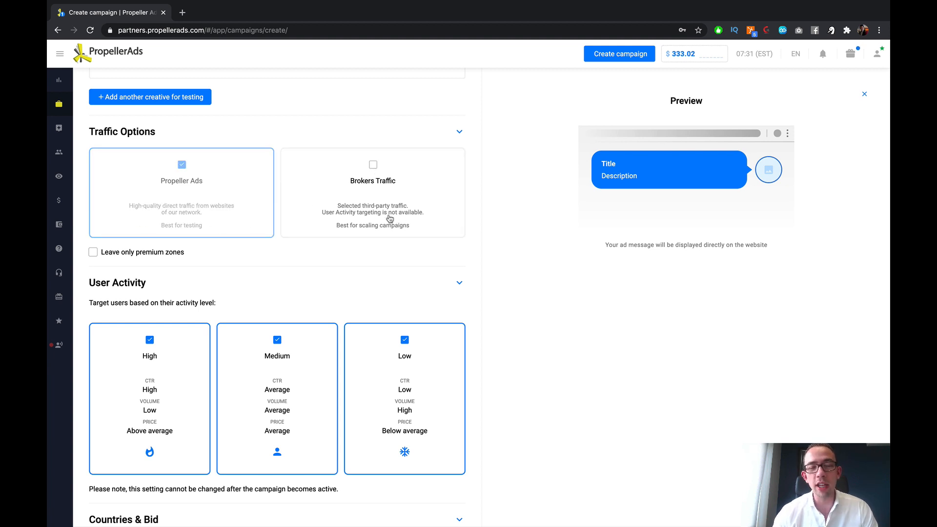
scroll(389, 217, down, 1)
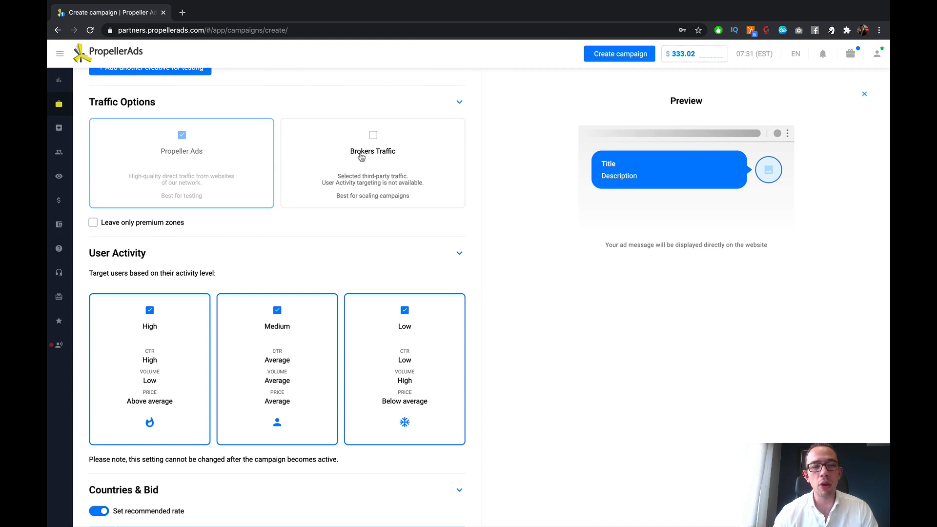
scroll(392, 210, down, 1)
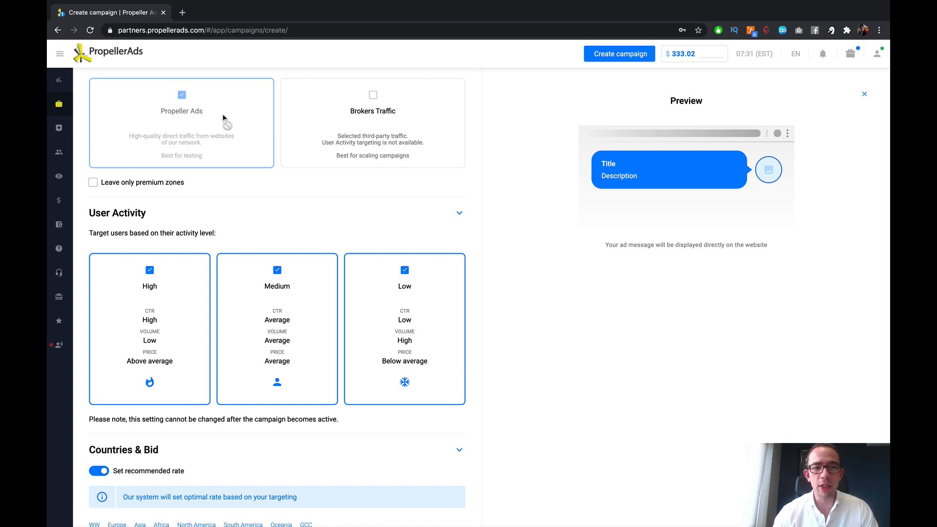
Step: Try restricting the traffic to premium zones only, and switch that restriction off again
click(93, 183)
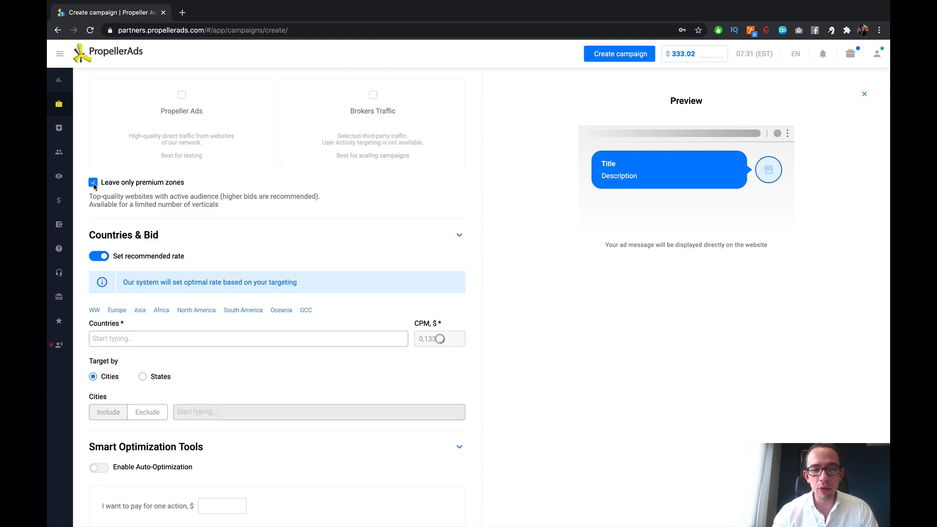
click(93, 183)
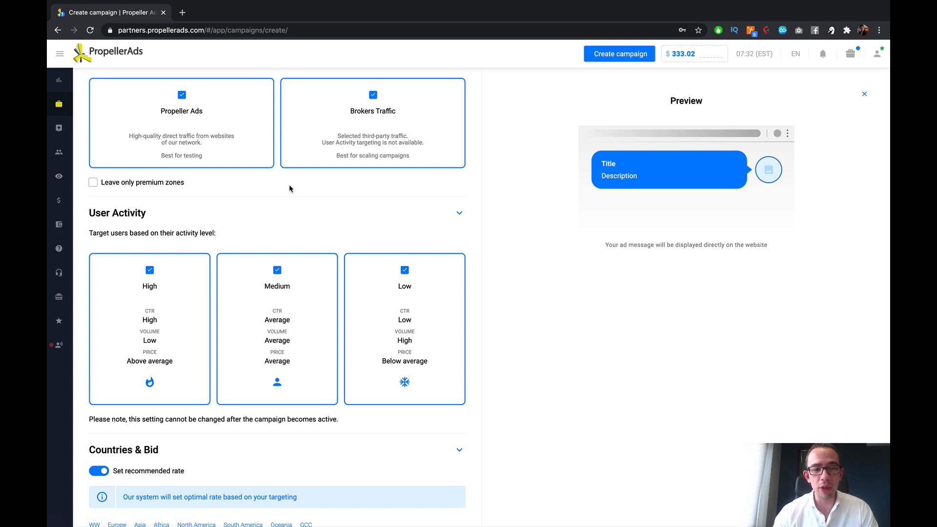
Step: Exclude the Low and Medium user activity levels, leaving only High activity users targeted
scroll(291, 187, down, 1)
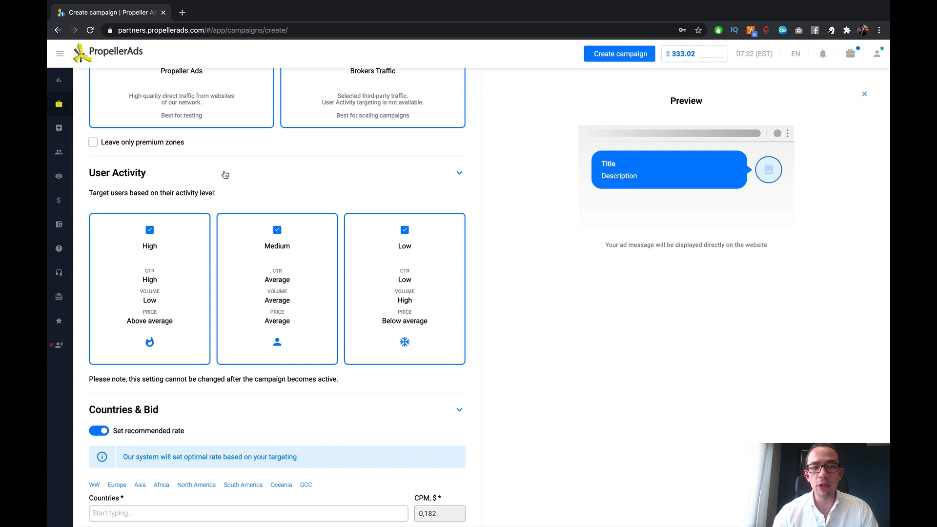
scroll(261, 169, down, 2)
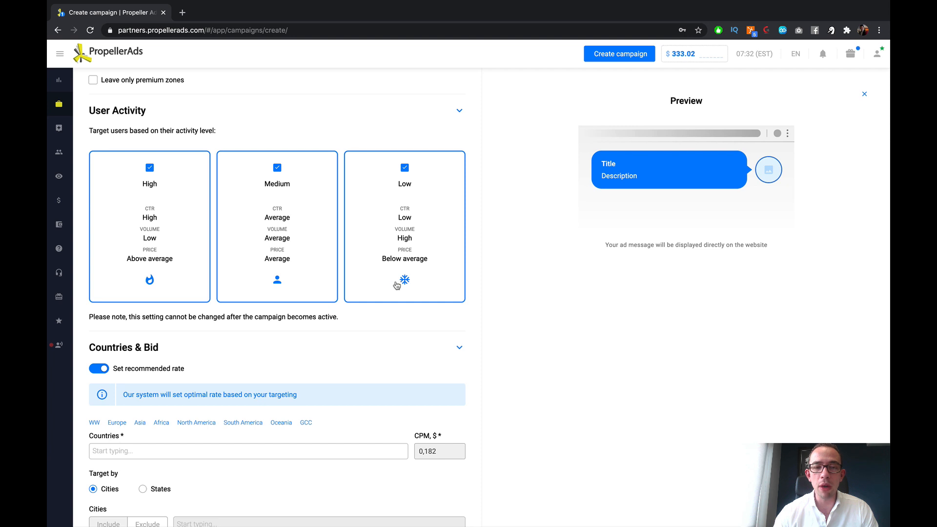
click(406, 206)
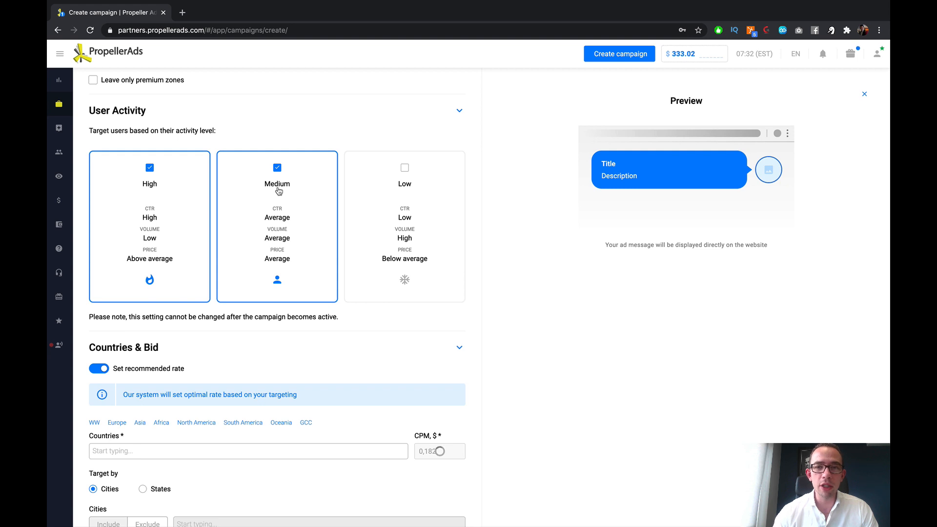
click(279, 191)
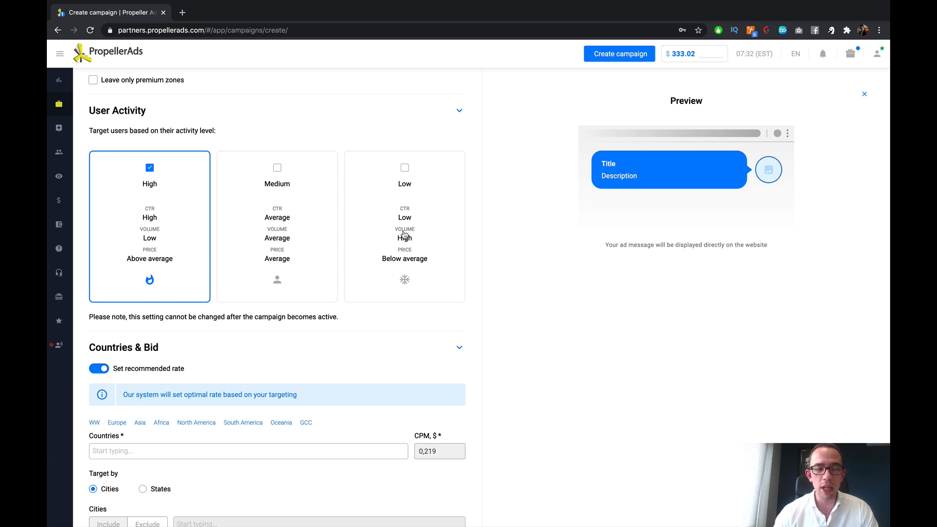
Step: Turn off the recommended rate under Countries & Bid so the CPM bid can be entered manually
scroll(453, 251, down, 3)
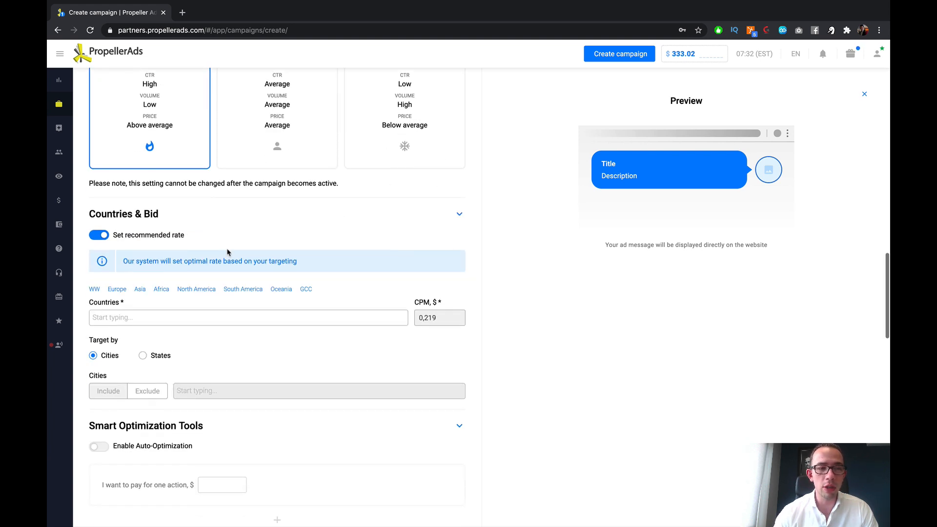
scroll(227, 252, down, 1)
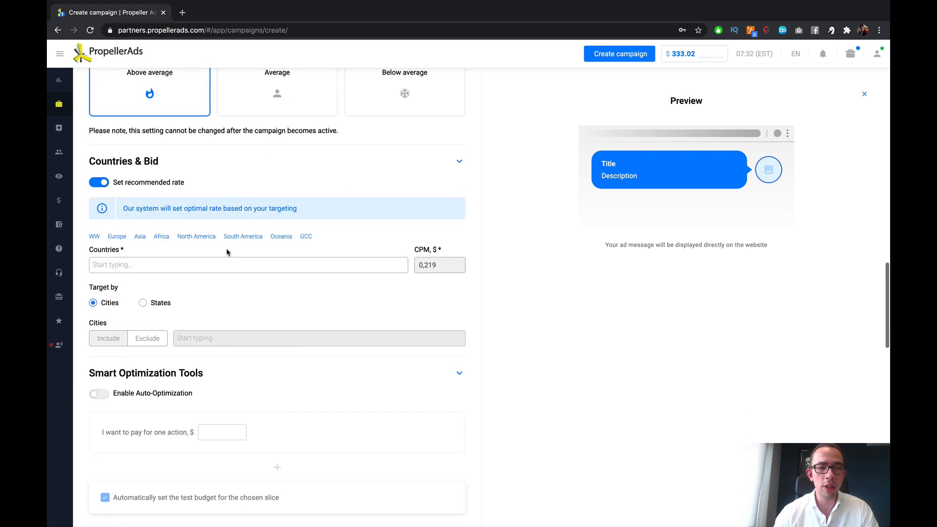
click(102, 181)
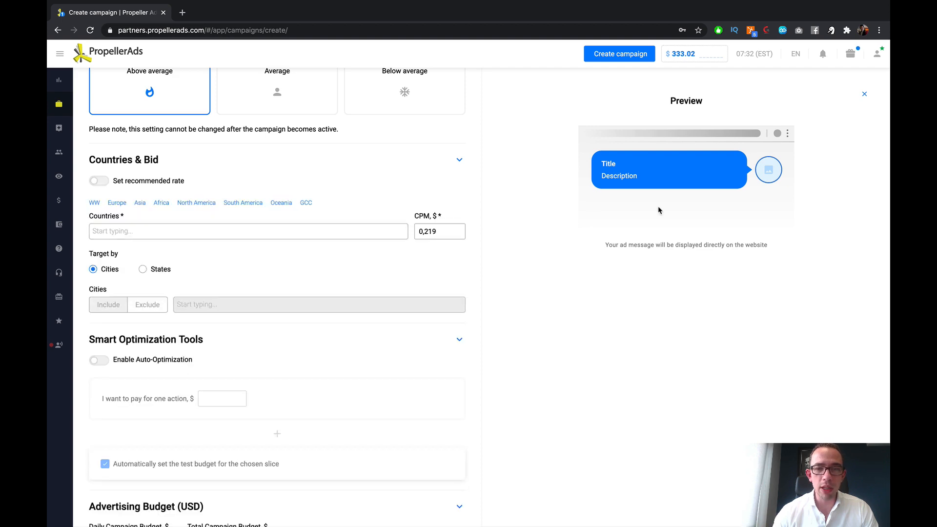
Step: Close the ad preview to bring up the traffic estimator
scroll(659, 210, up, 10)
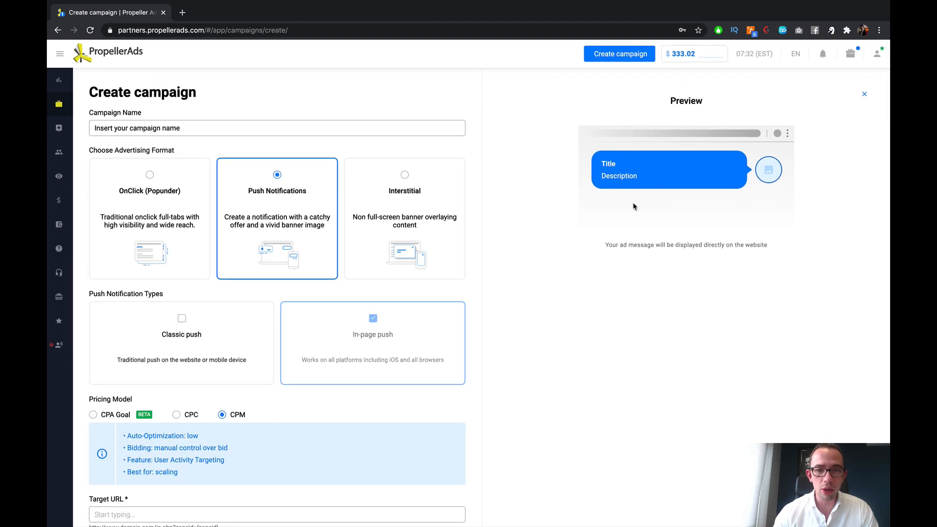
scroll(633, 206, down, 5)
click(865, 94)
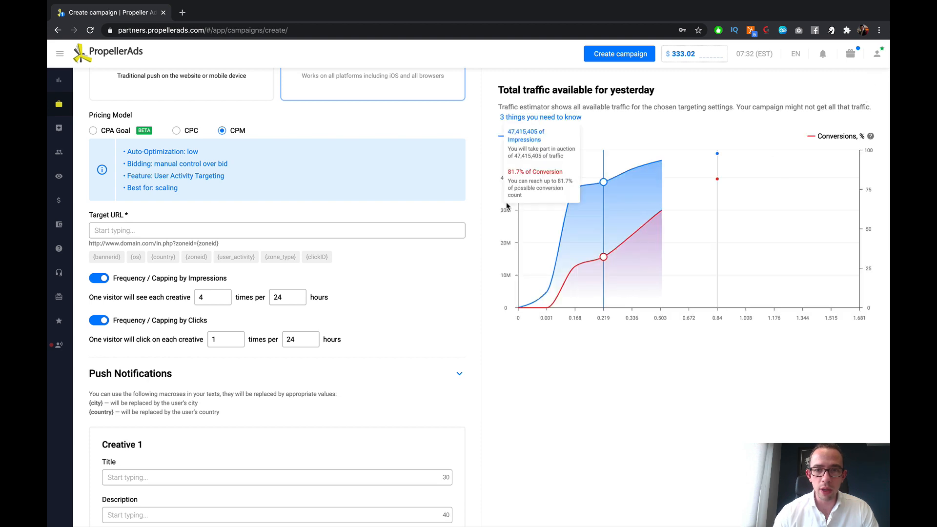
Step: Exclude Brokers Traffic from the traffic sources again, keeping only Propeller Ads traffic
scroll(344, 204, down, 12)
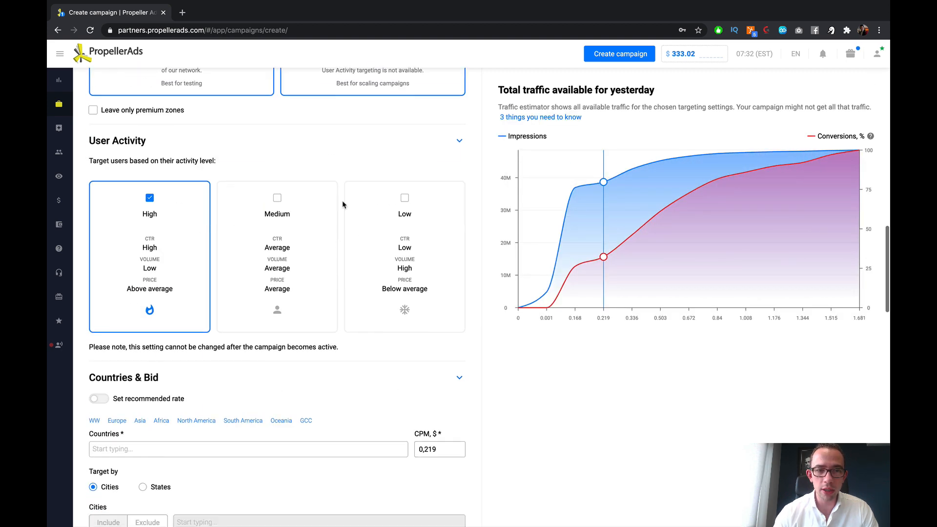
scroll(343, 205, up, 3)
click(376, 195)
Step: Try CPM bids of 0.09, 0.08, 0.081 and 0.084 with no country selected, comparing them on the traffic estimator
scroll(374, 195, up, 10)
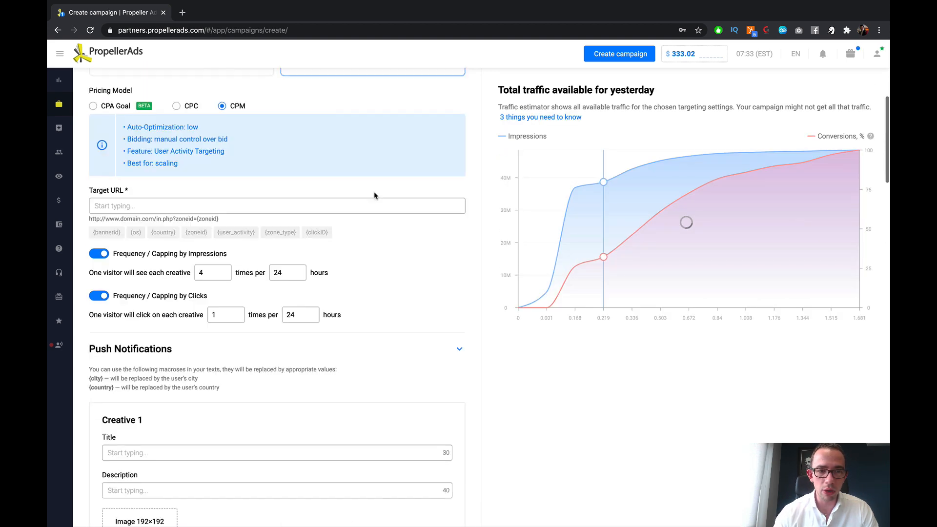
scroll(374, 195, up, 6)
scroll(374, 195, down, 12)
scroll(243, 220, down, 6)
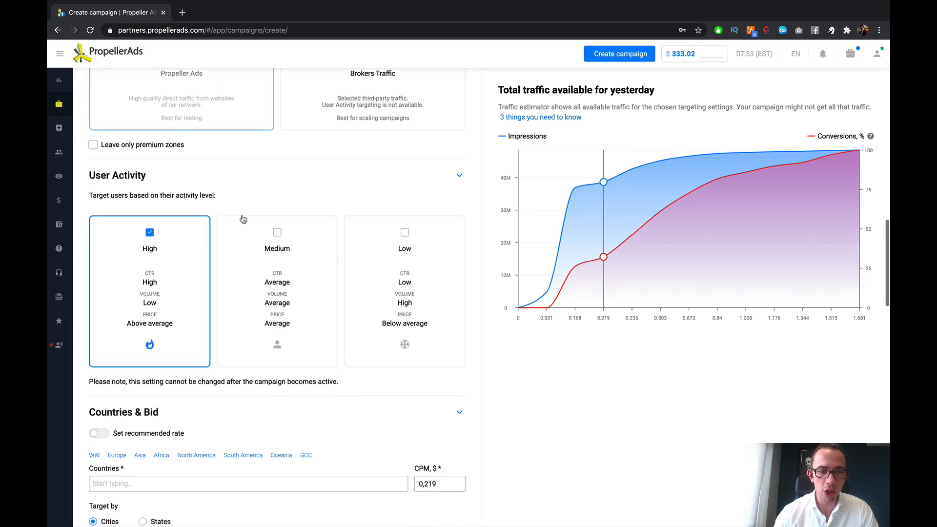
scroll(243, 219, down, 6)
mouse_move(613, 242)
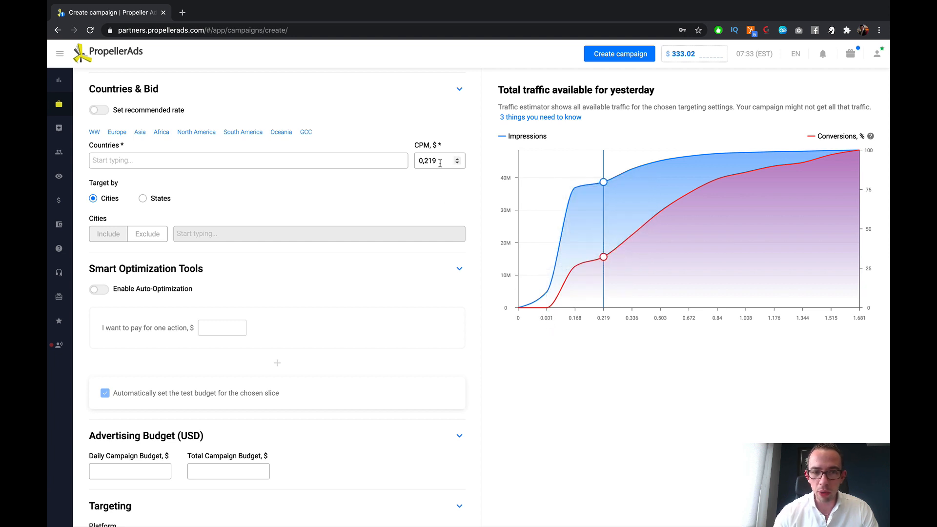
double_click(424, 161)
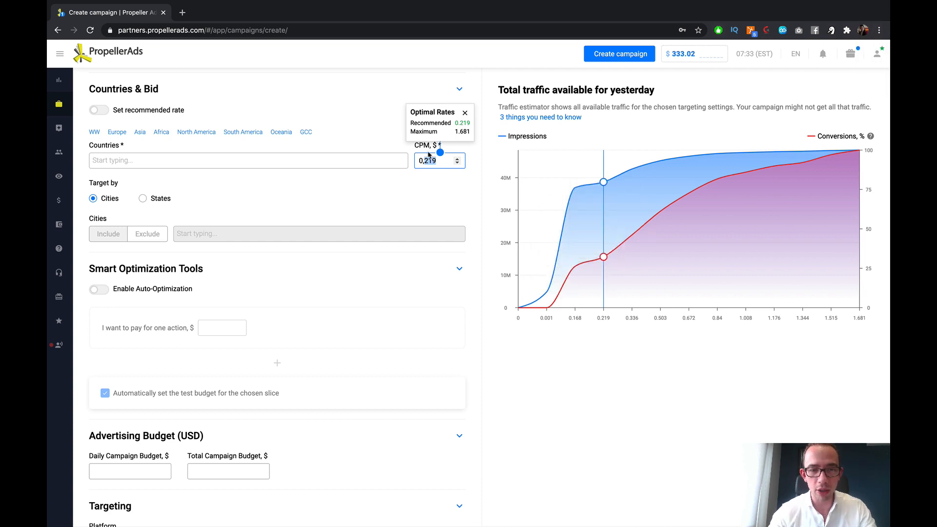
text(09)
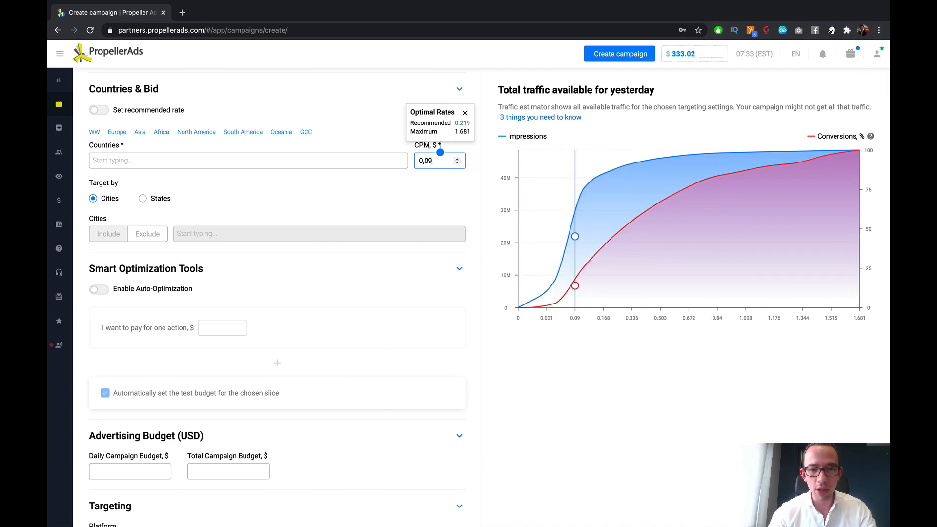
key(BackSpace)
text(8)
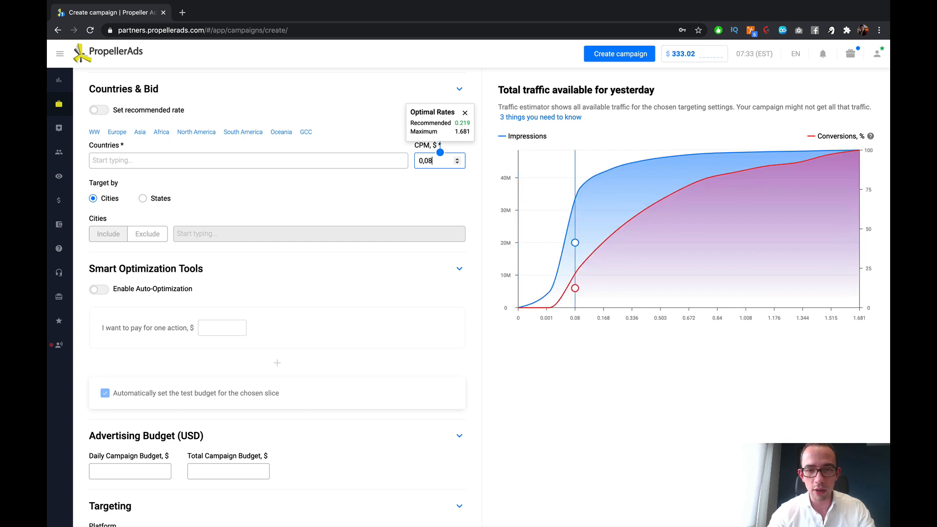
text(1)
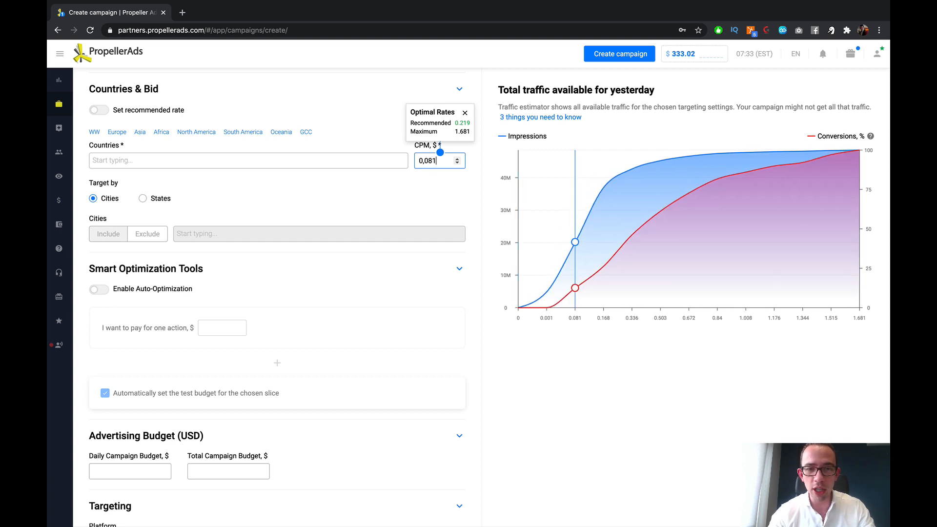
key(BackSpace)
text(4)
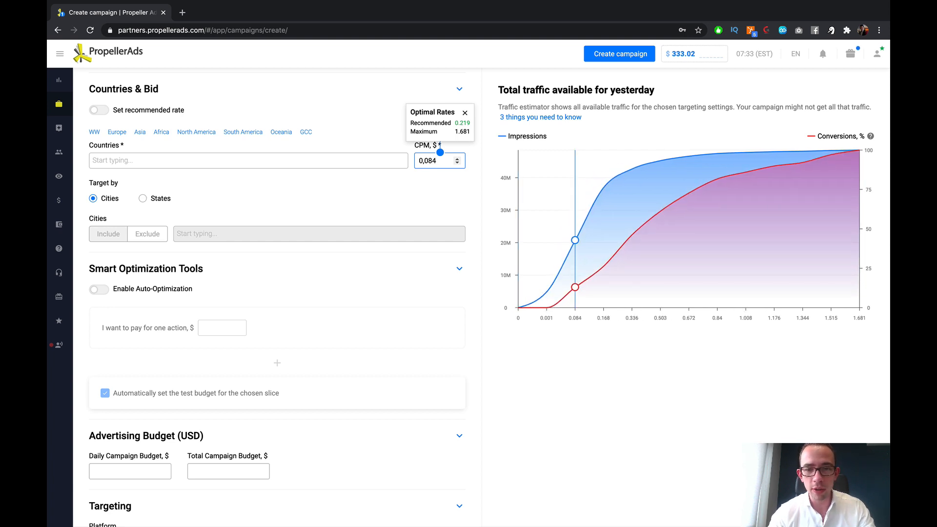
mouse_move(584, 278)
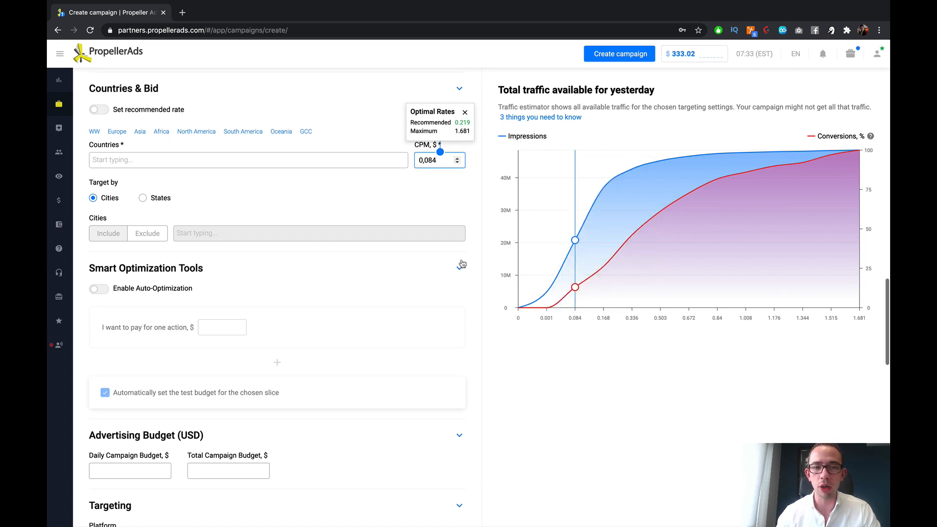
click(440, 182)
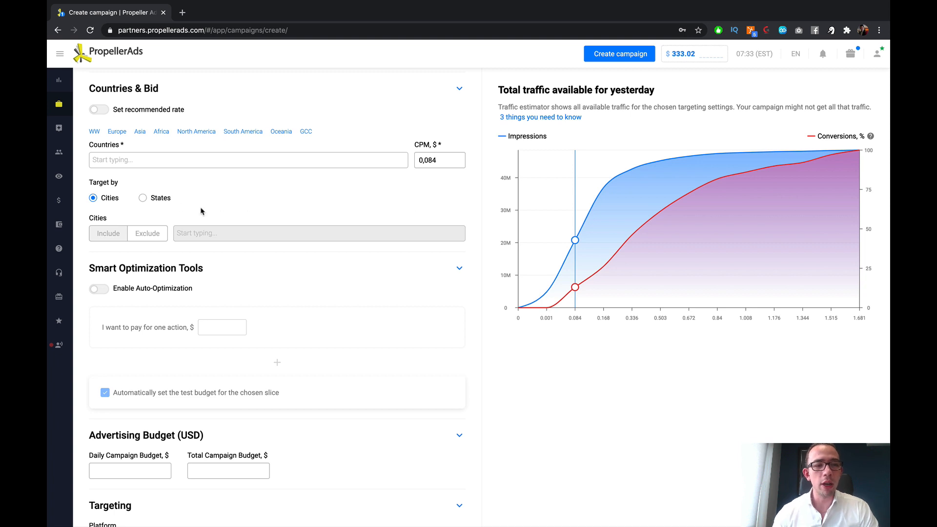
Step: Add Argentina as the campaign's target country
click(155, 160)
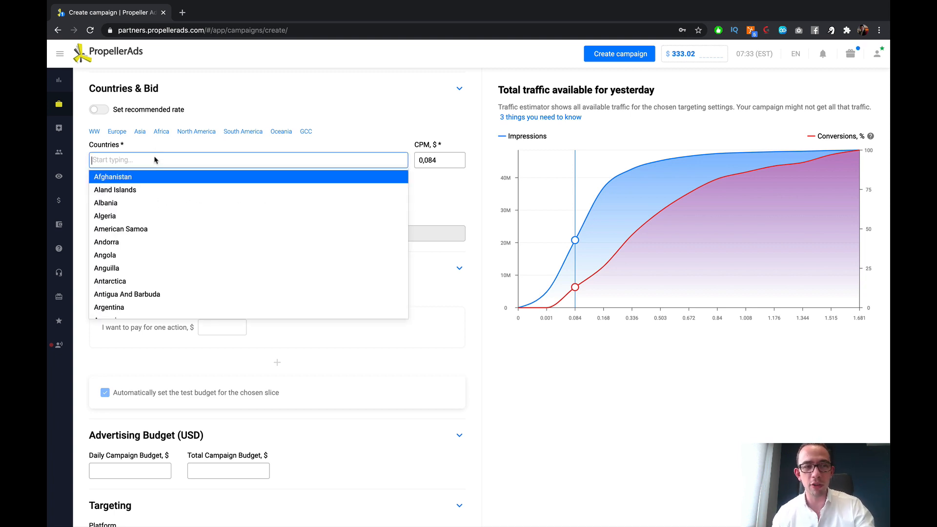
text(arge)
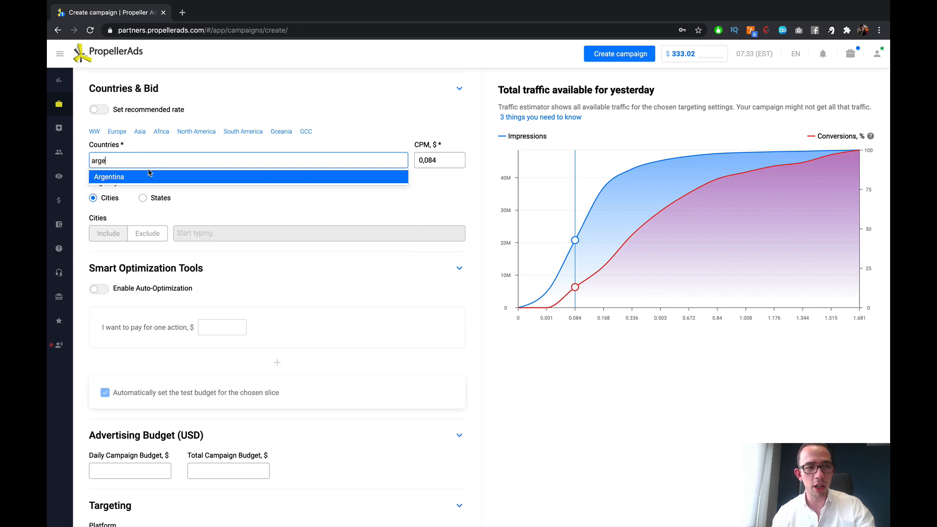
click(148, 177)
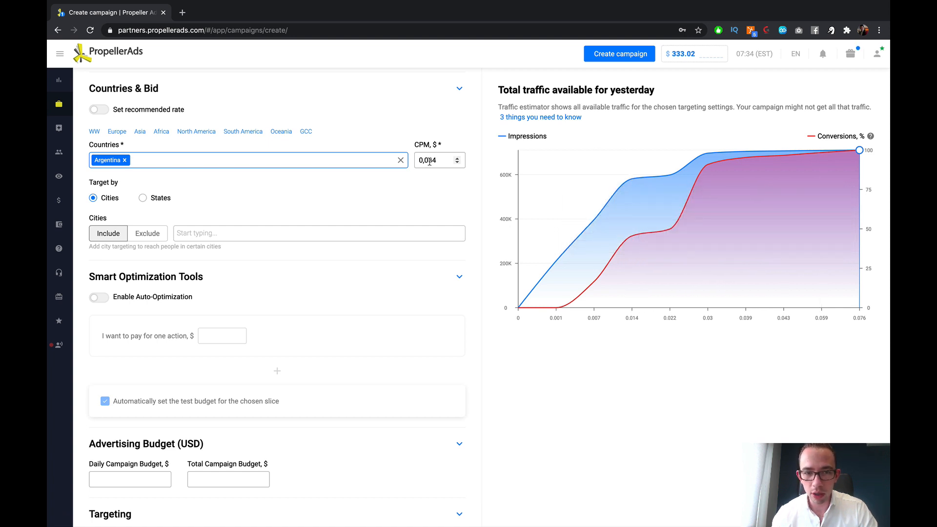
Step: Test CPM bids for Argentina from 0.021 upward against the traffic estimator, and set the bid to 0.025
drag(430, 161, 446, 160)
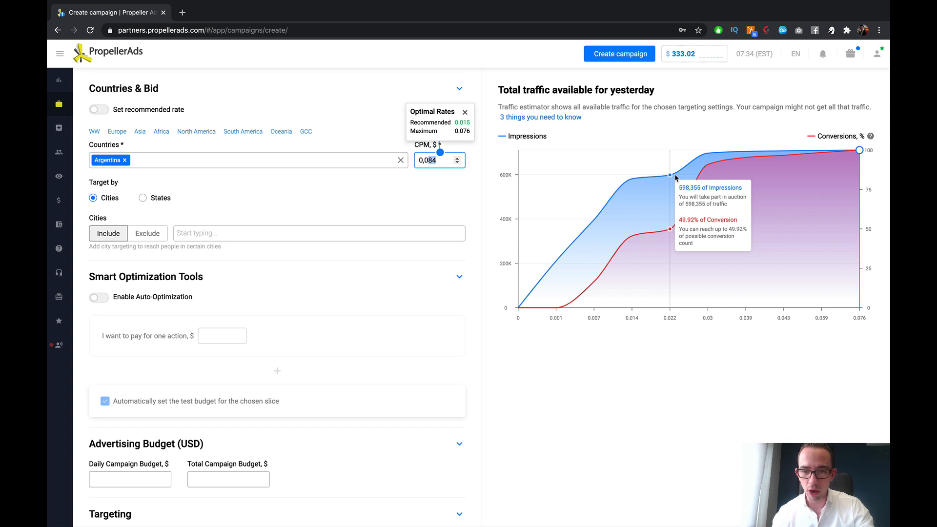
text(0)
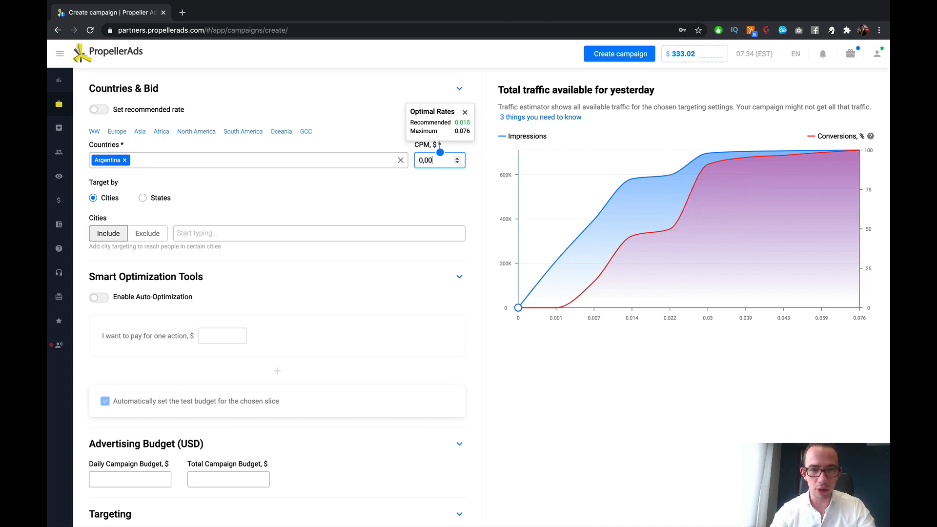
text(21)
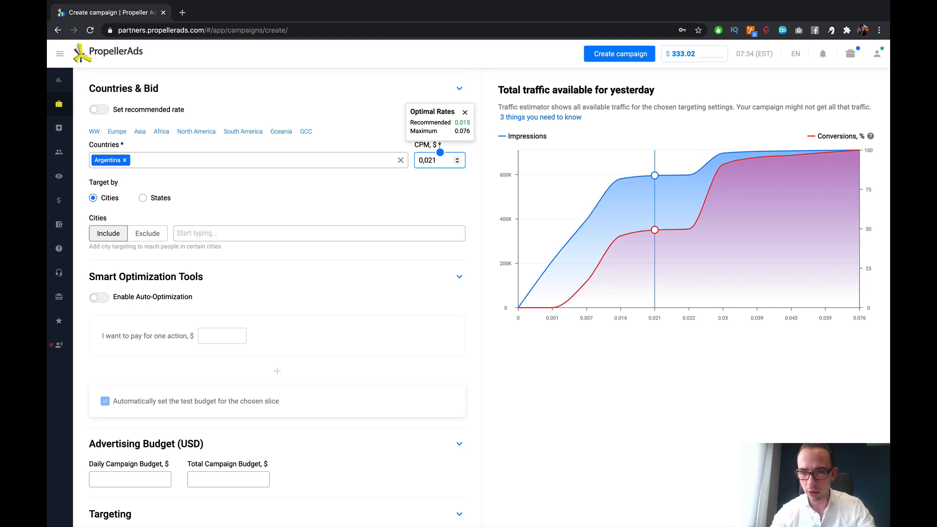
mouse_move(692, 216)
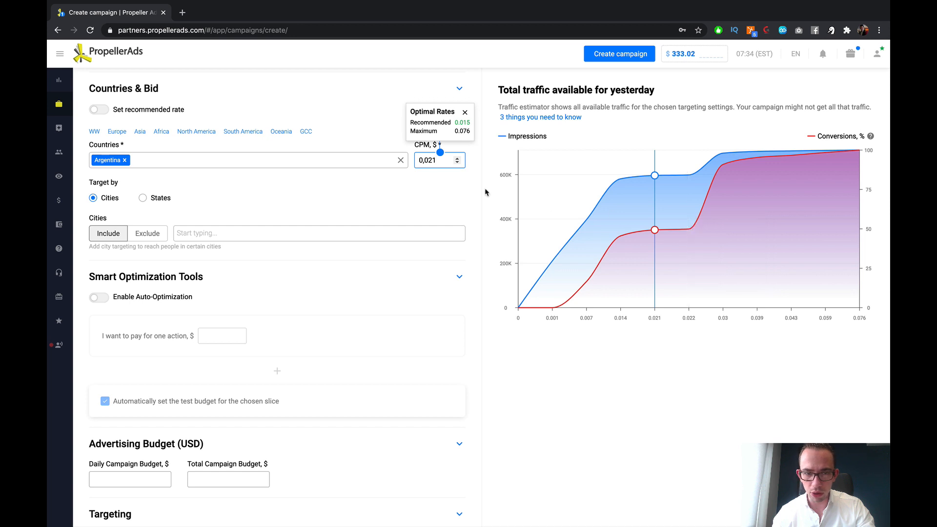
text(21)
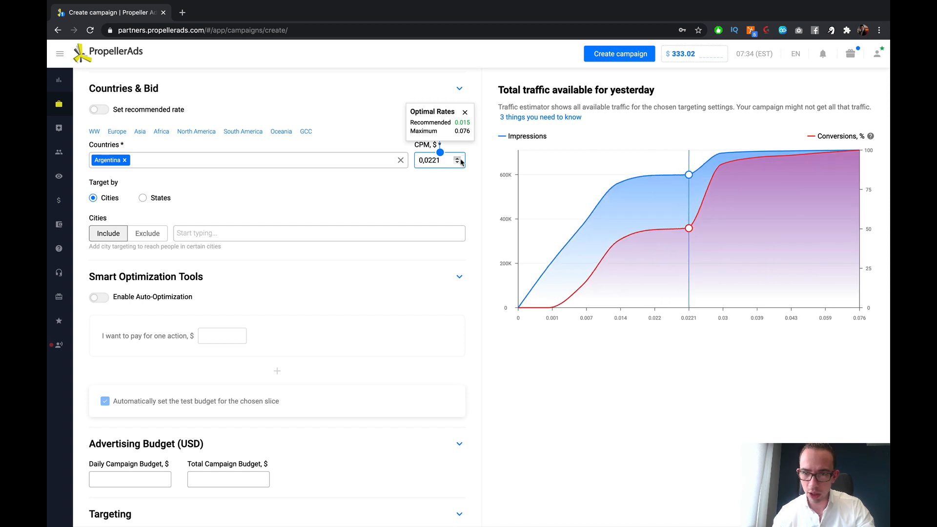
drag(441, 160, 434, 161)
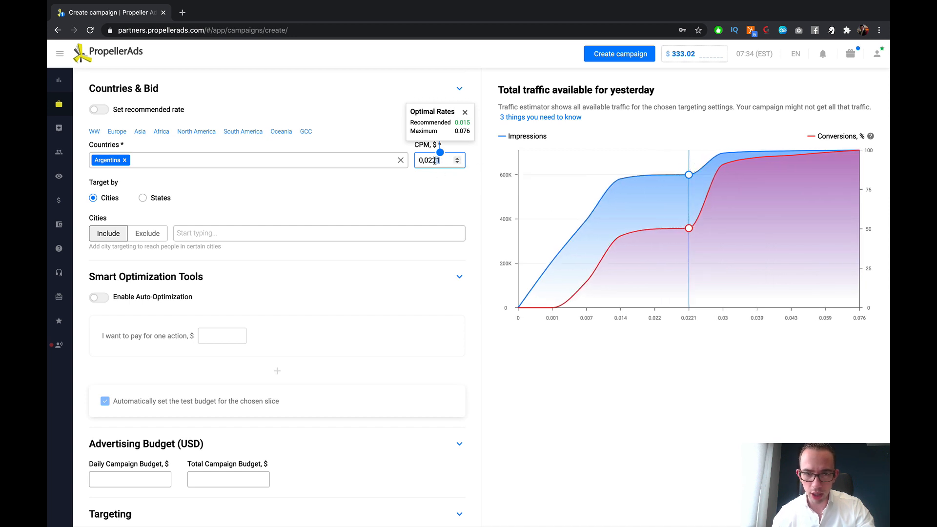
text(23)
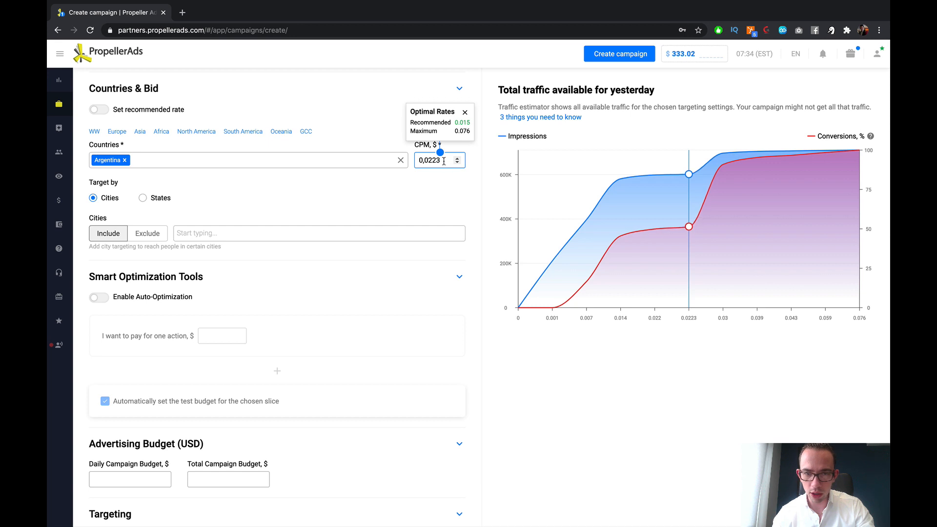
key(BackSpace)
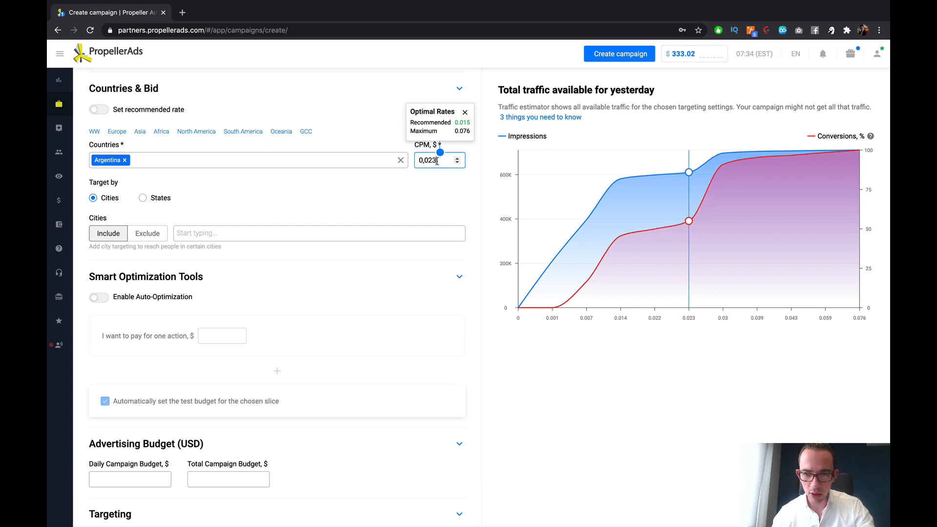
key(BackSpace)
text(41)
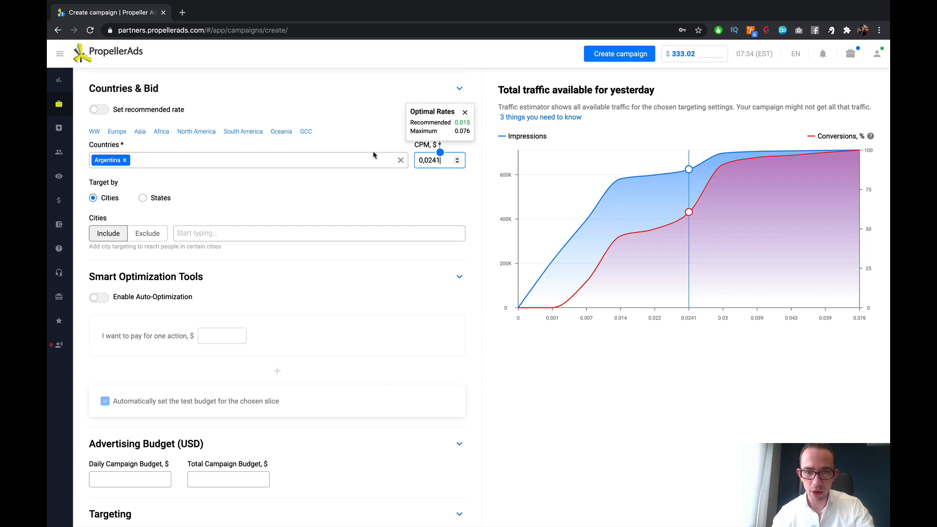
key(BackSpace)
text(5)
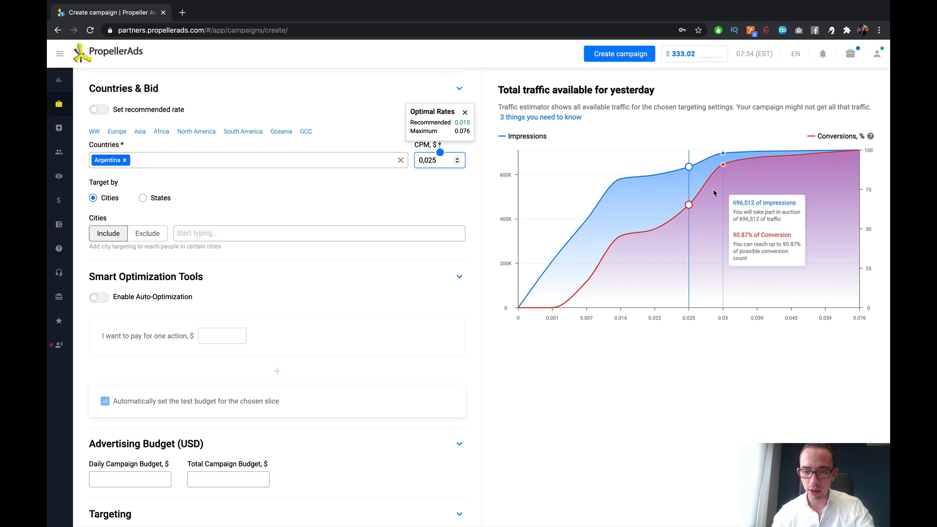
Step: Lower Argentina's CPM bid to 0.024 and leave the Countries & Bid section expanded
key(BackSpace)
text(4)
click(376, 95)
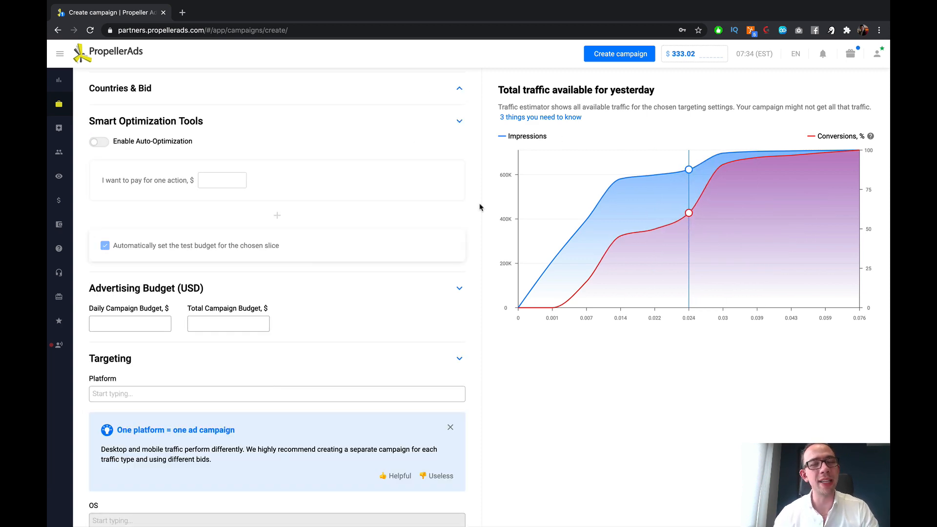
scroll(405, 189, down, 5)
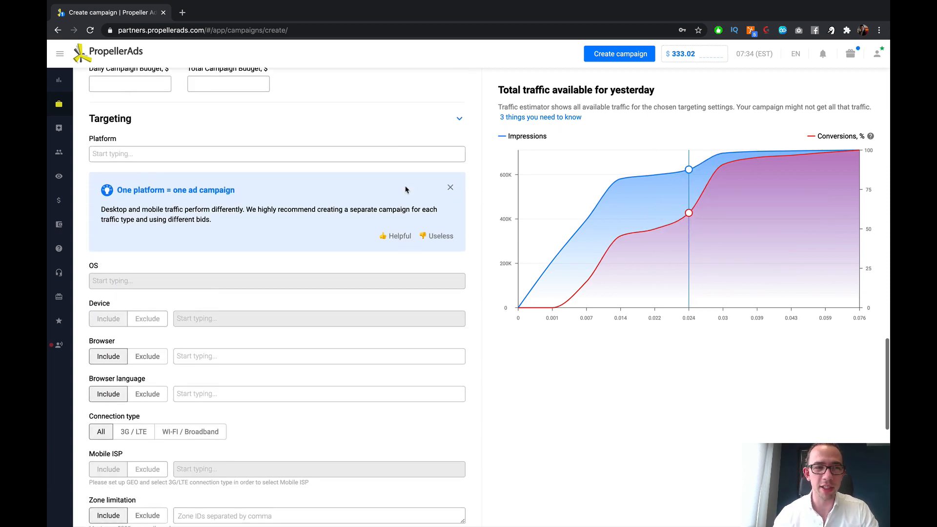
scroll(404, 189, up, 10)
scroll(436, 194, down, 5)
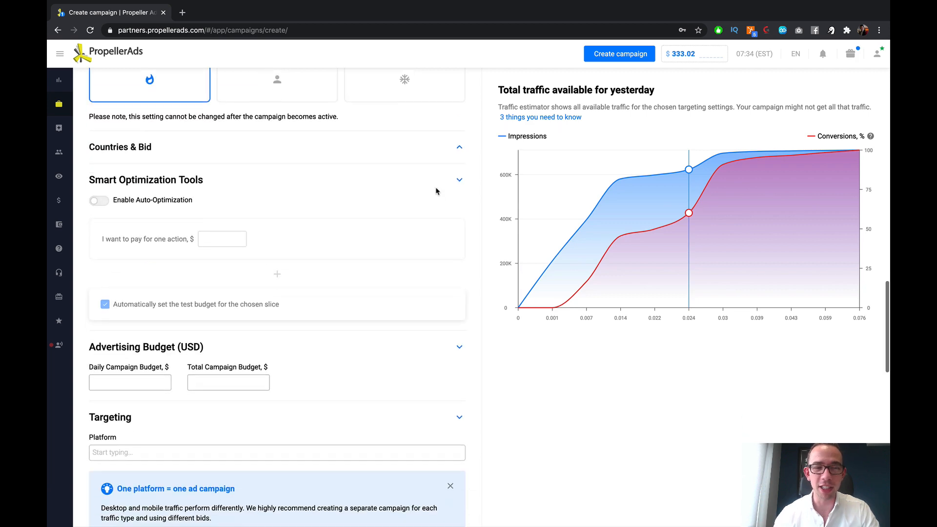
scroll(345, 209, up, 7)
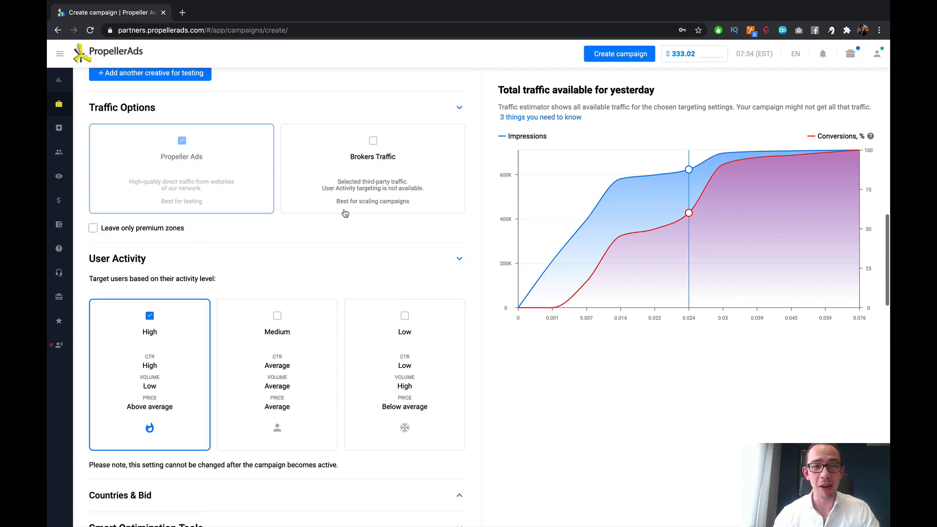
scroll(343, 211, down, 6)
click(434, 199)
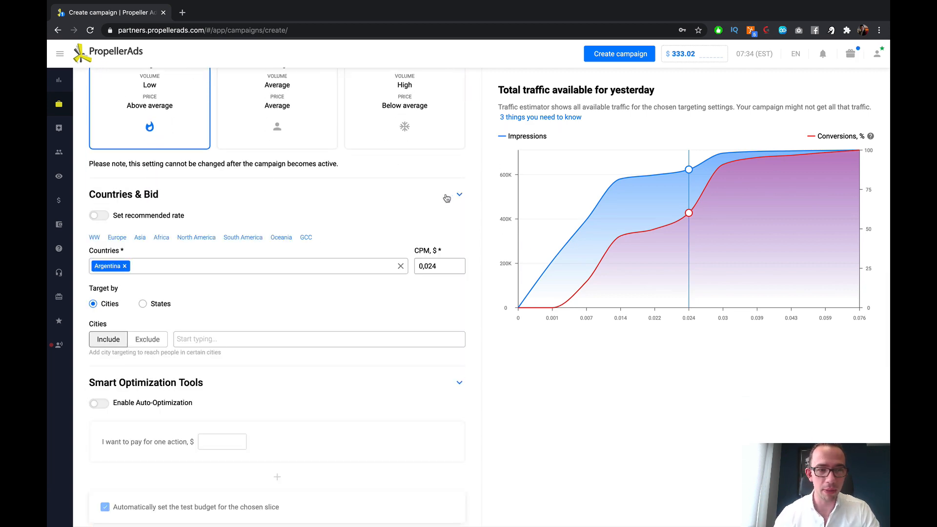
Step: Try daily campaign budgets of $30, $20 and $5 in the Advertising Budget section
scroll(385, 234, down, 1)
scroll(386, 234, down, 3)
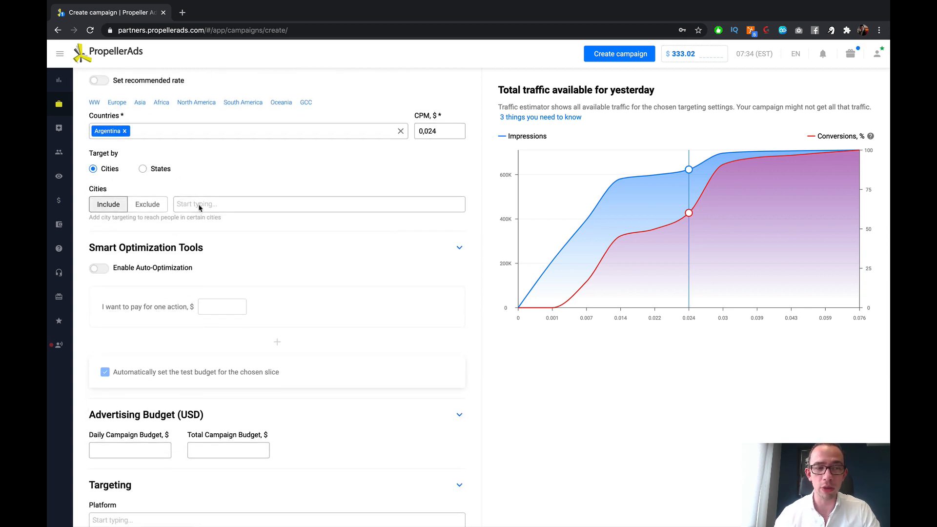
scroll(191, 207, down, 1)
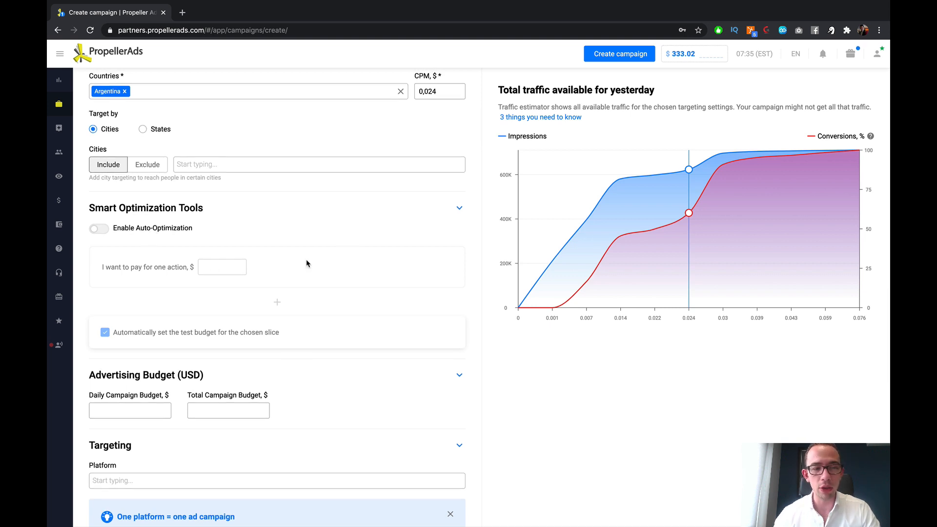
scroll(310, 263, down, 3)
click(138, 245)
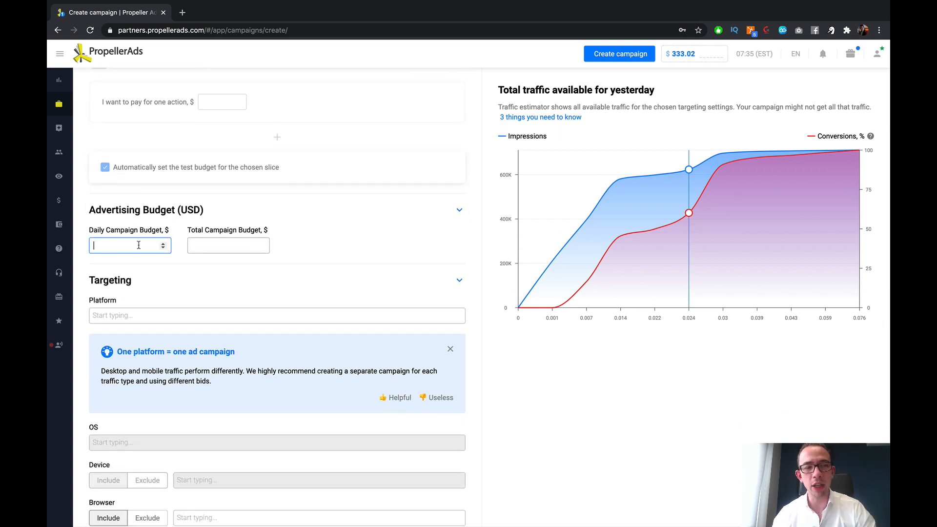
text(30)
drag(138, 245, 52, 240)
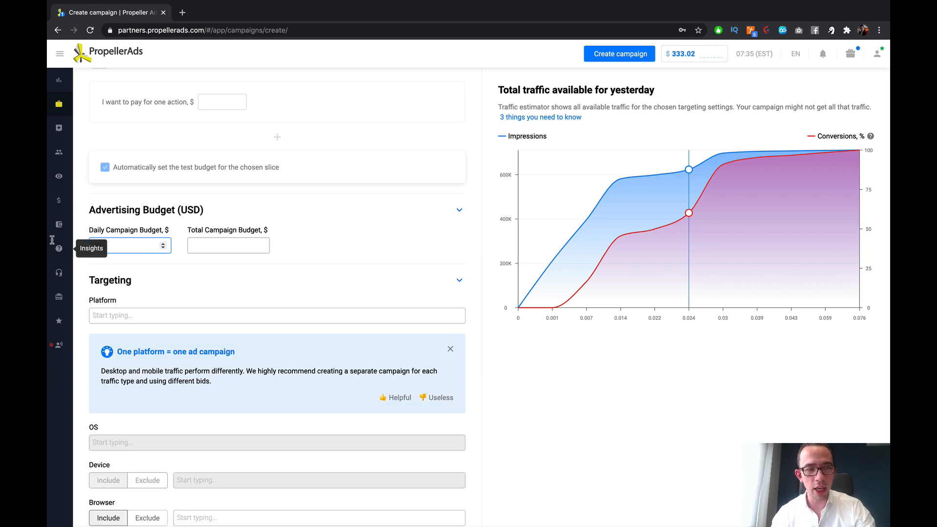
text(20)
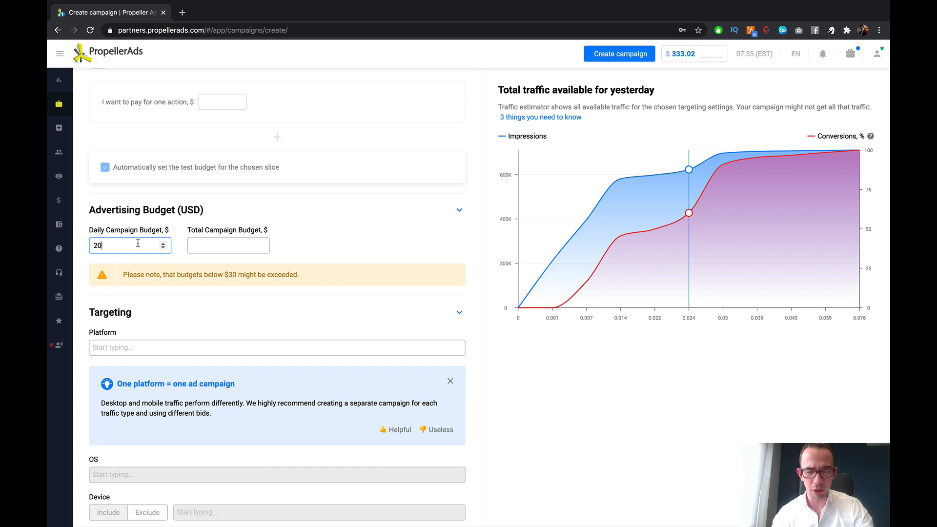
drag(138, 243, 87, 243)
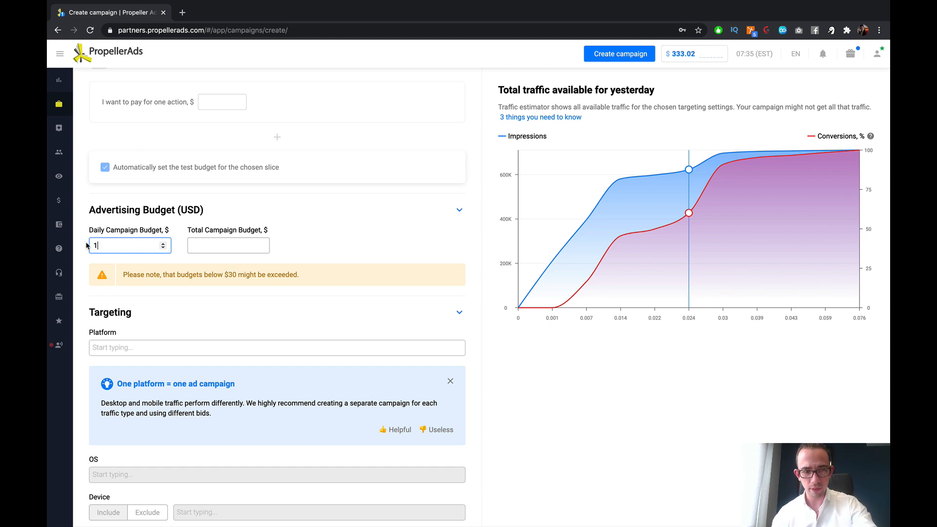
click(162, 214)
click(162, 212)
drag(132, 244, 88, 244)
text(55)
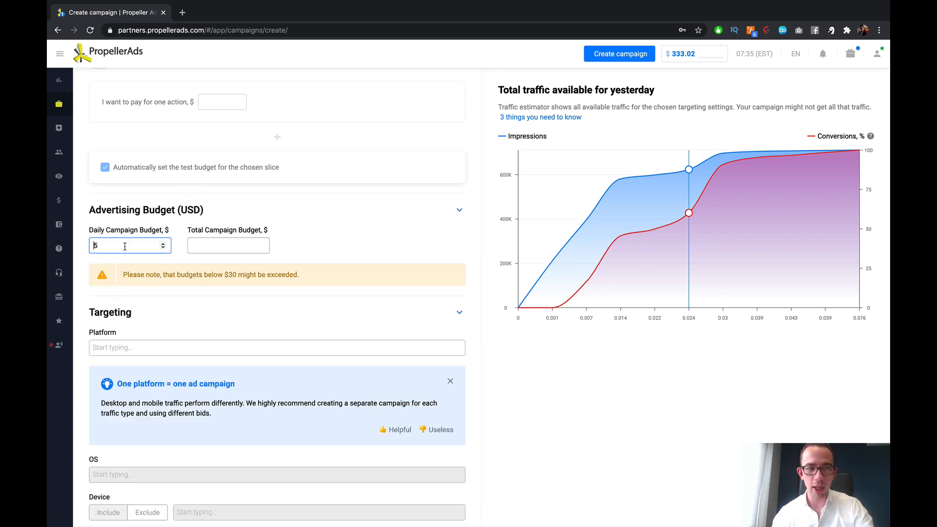
Step: Set the daily campaign budget to $30 and the total campaign budget to $90, after first trying a $300 total
drag(125, 247, 72, 248)
text(30)
click(219, 244)
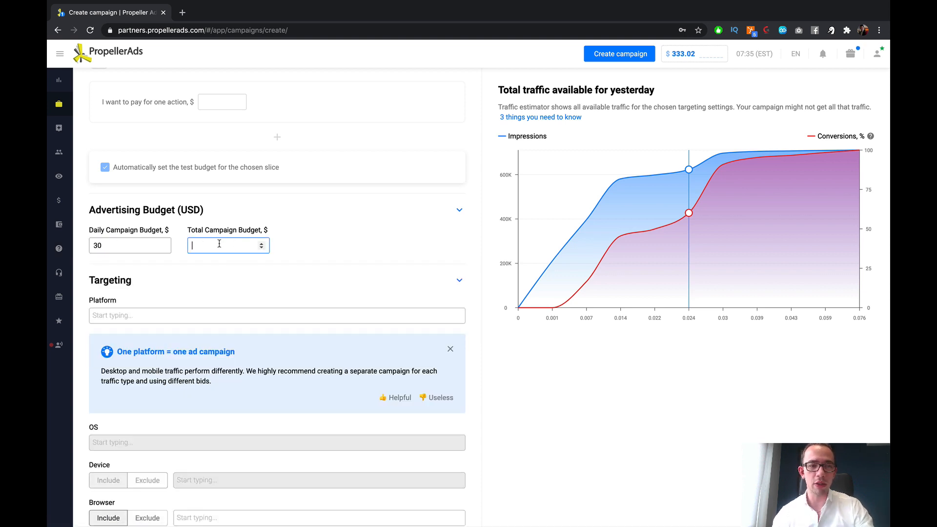
text(300)
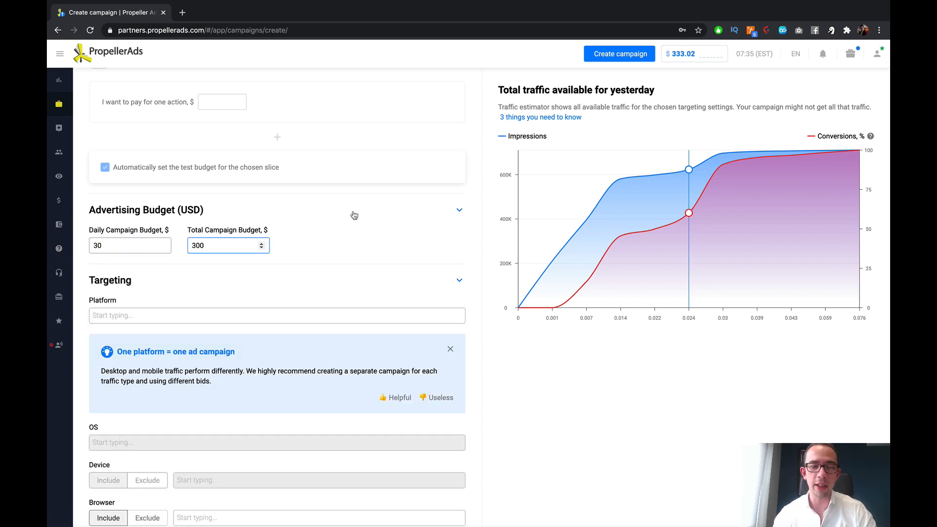
drag(239, 244, 162, 246)
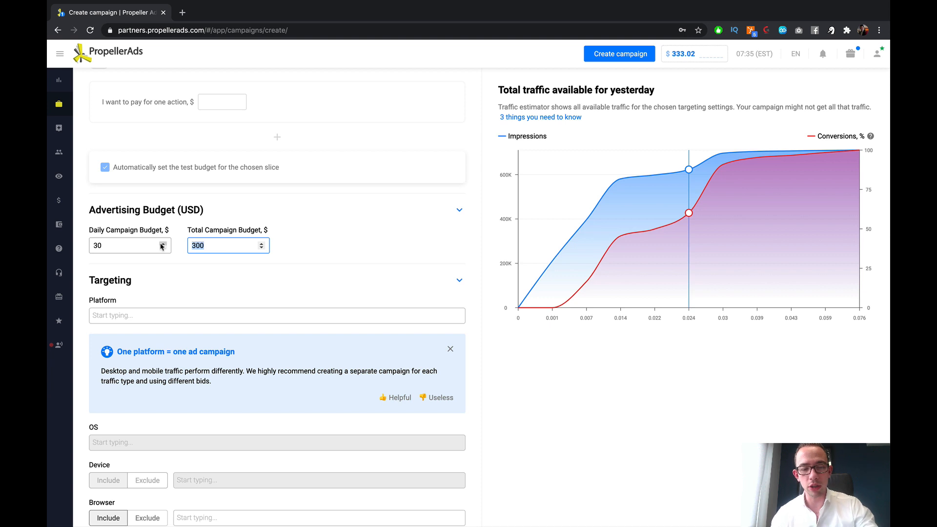
text(90)
click(326, 175)
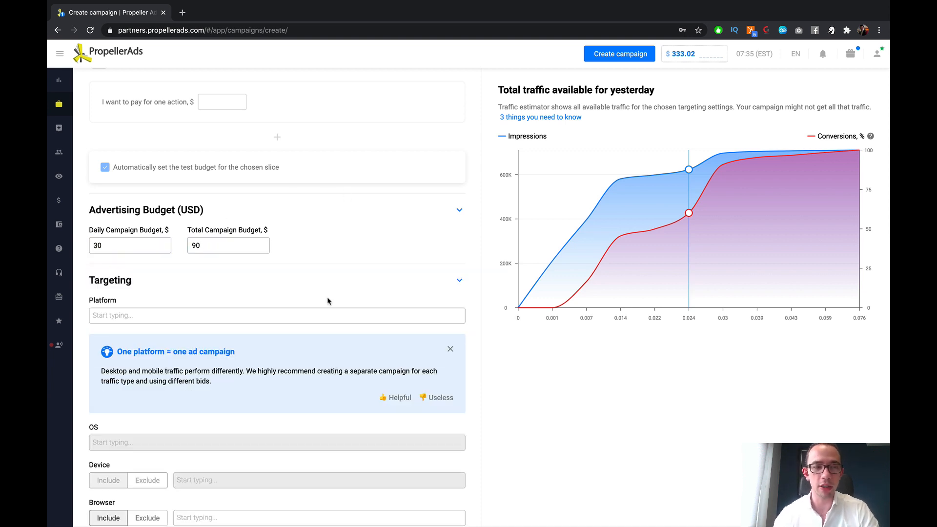
Step: Target the Mobile platform for the campaign
scroll(326, 299, down, 1)
click(316, 262)
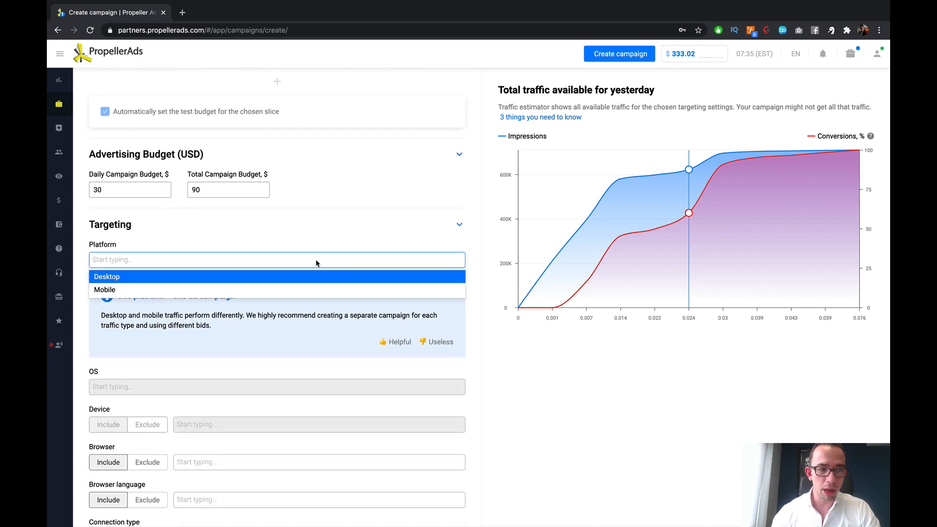
scroll(317, 263, down, 1)
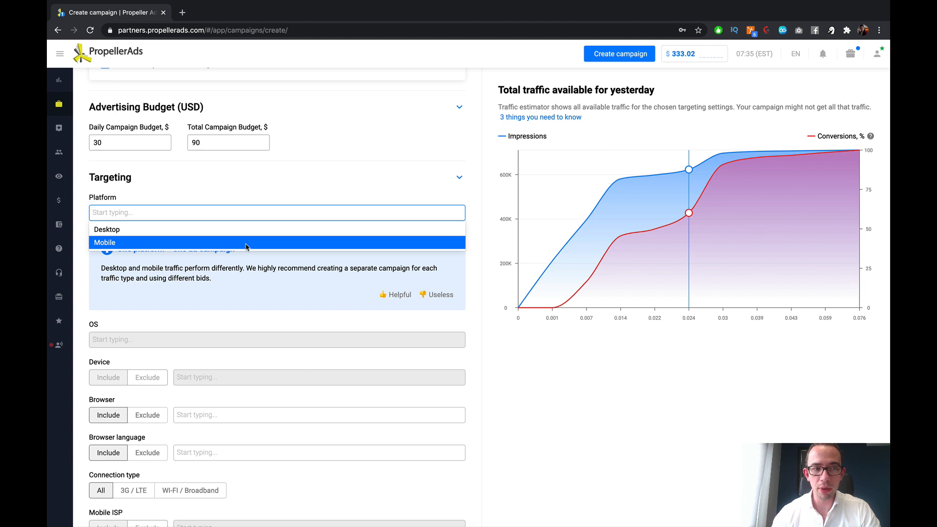
click(246, 243)
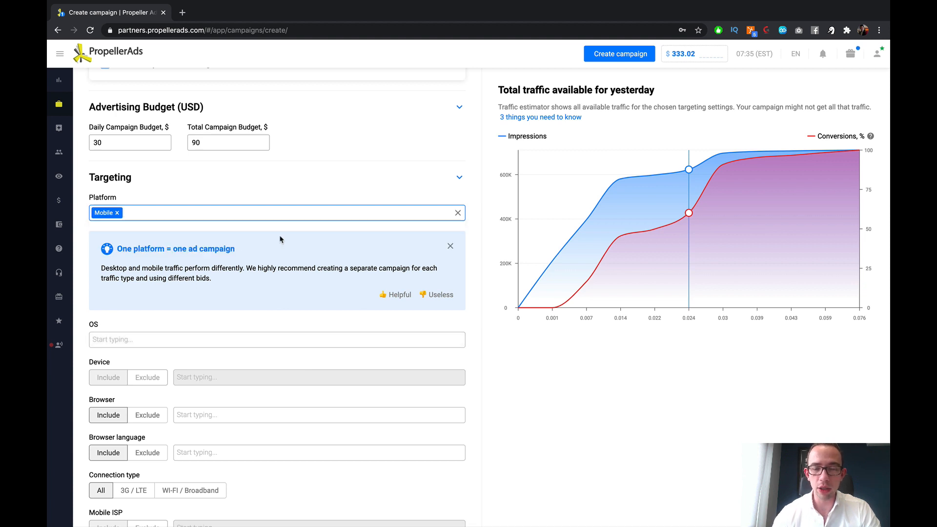
Step: Review the traffic estimate for Mobile alongside the campaign's traffic and activity settings, and dismiss the one-platform recommendation notice
scroll(683, 244, down, 1)
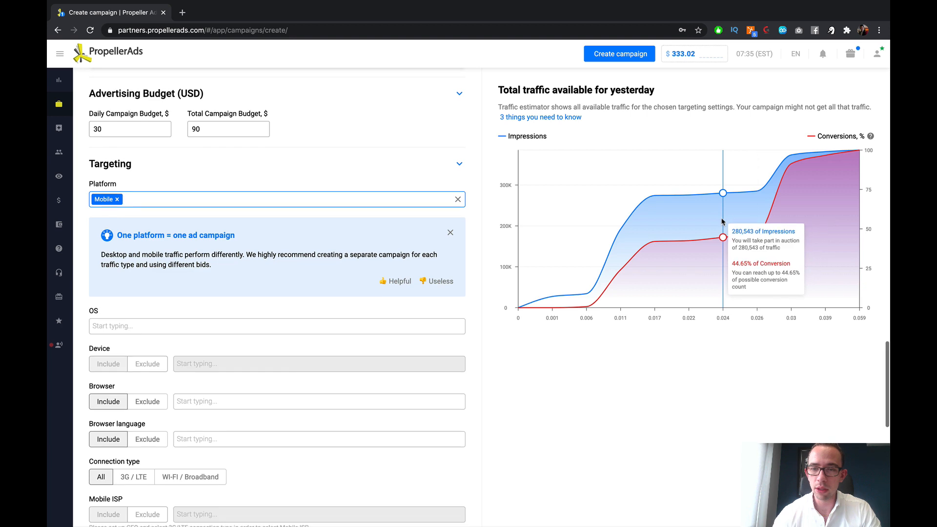
scroll(314, 210, down, 3)
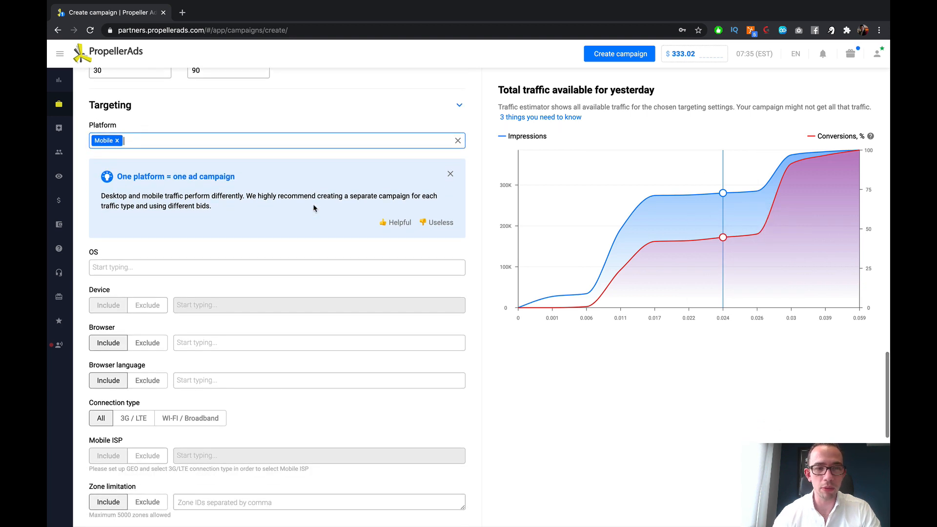
scroll(293, 208, up, 15)
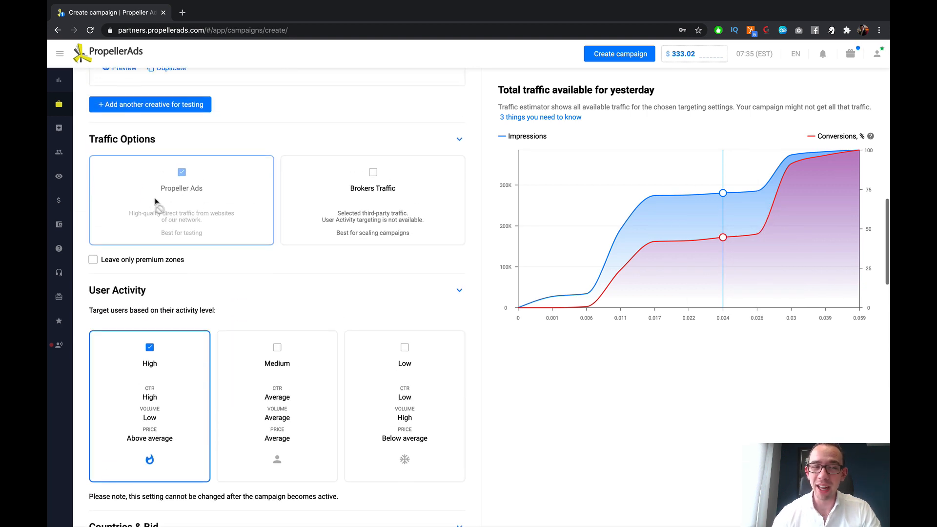
scroll(154, 205, down, 15)
scroll(155, 229, up, 10)
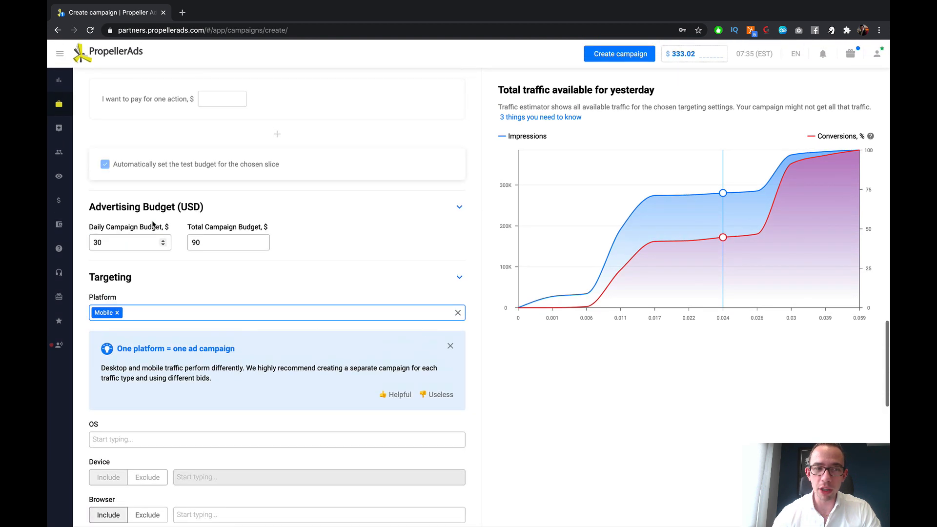
scroll(459, 124, down, 6)
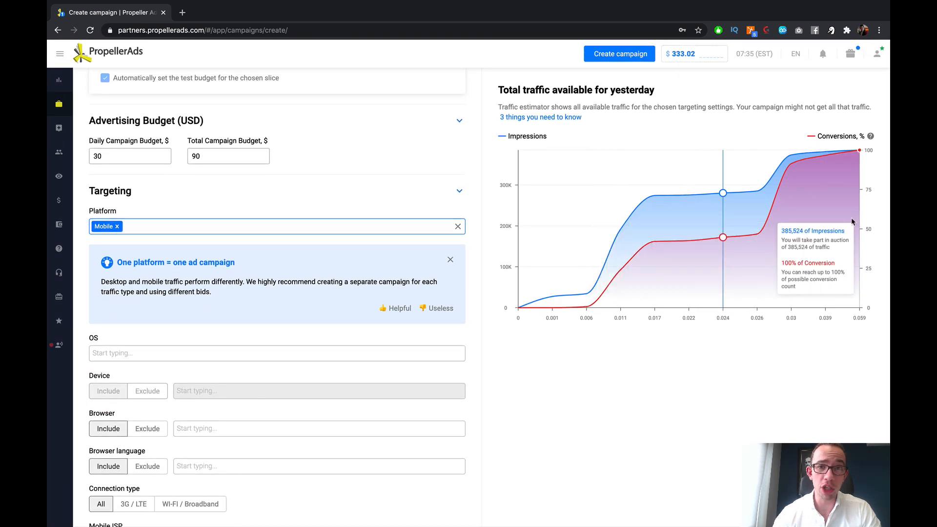
scroll(230, 244, down, 3)
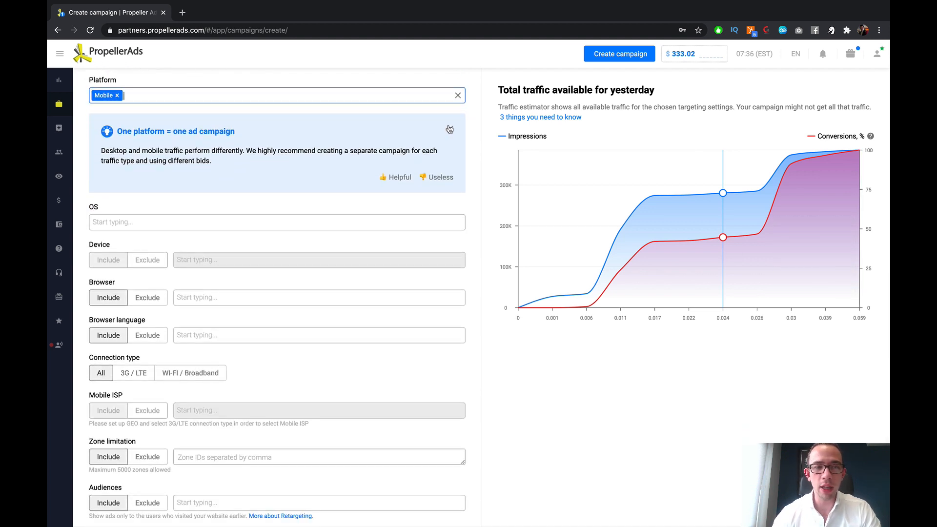
click(450, 129)
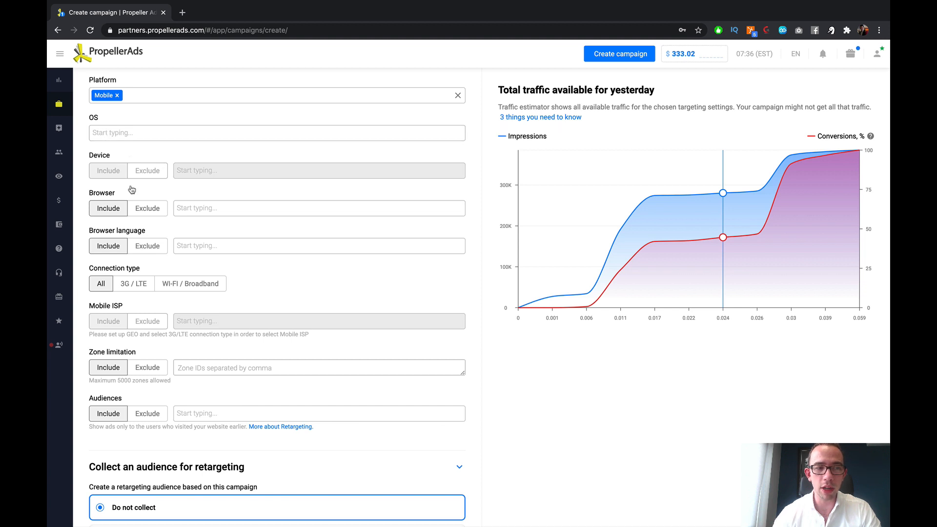
Step: Examine the available OS, browser language and browser targeting options without selecting any
click(164, 133)
scroll(166, 147, down, 2)
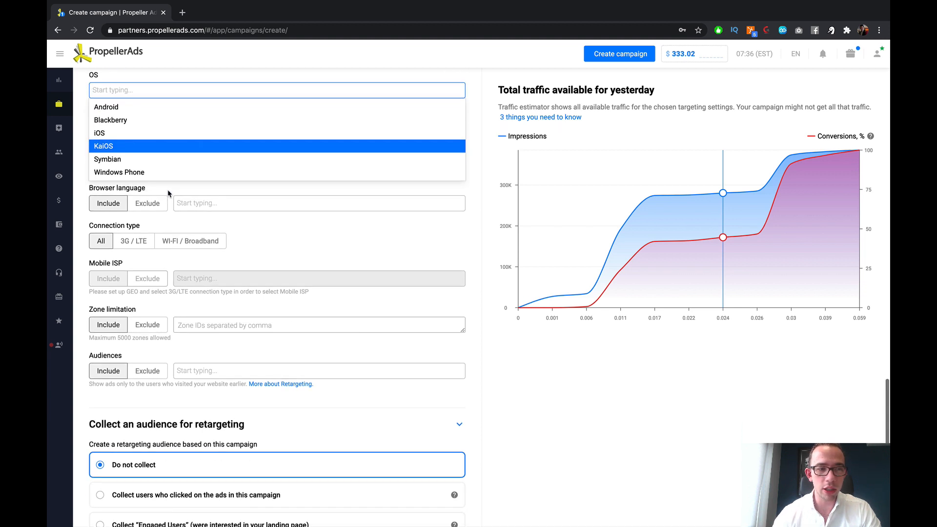
click(199, 208)
scroll(249, 280, down, 12)
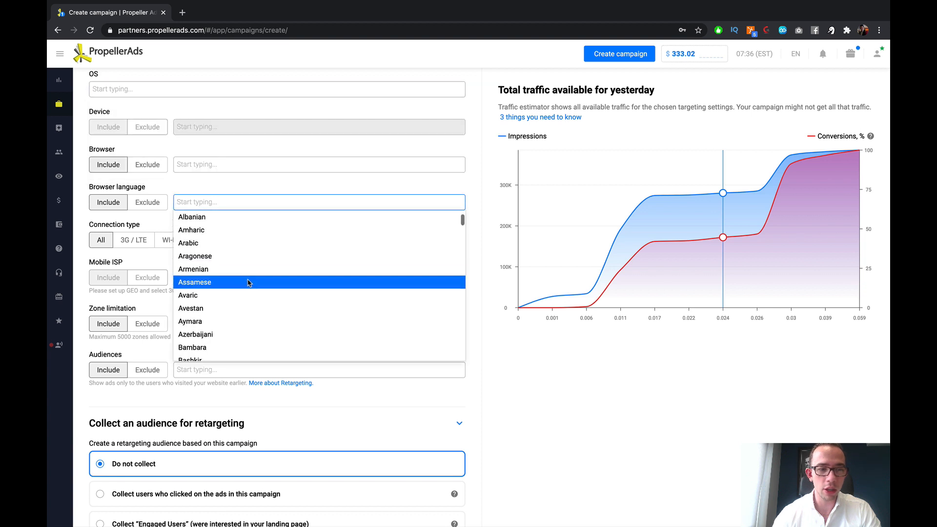
click(84, 186)
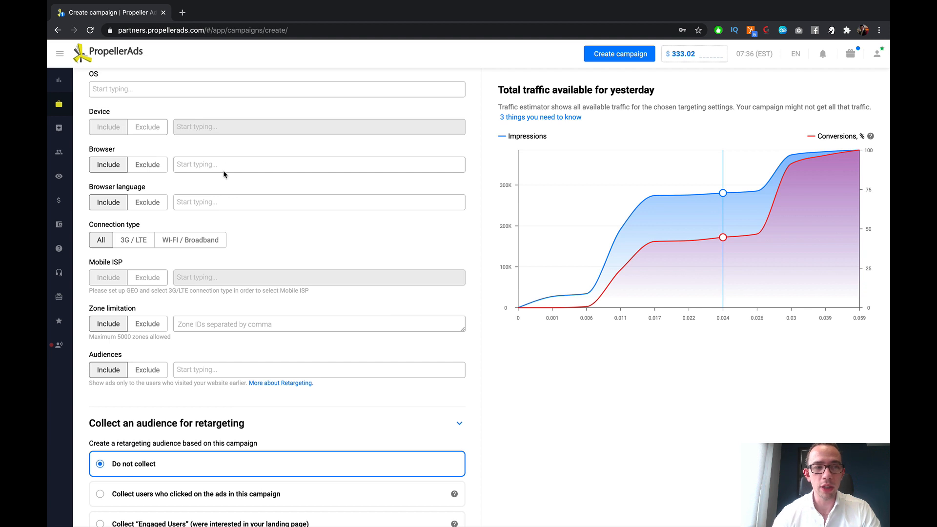
scroll(150, 170, up, 2)
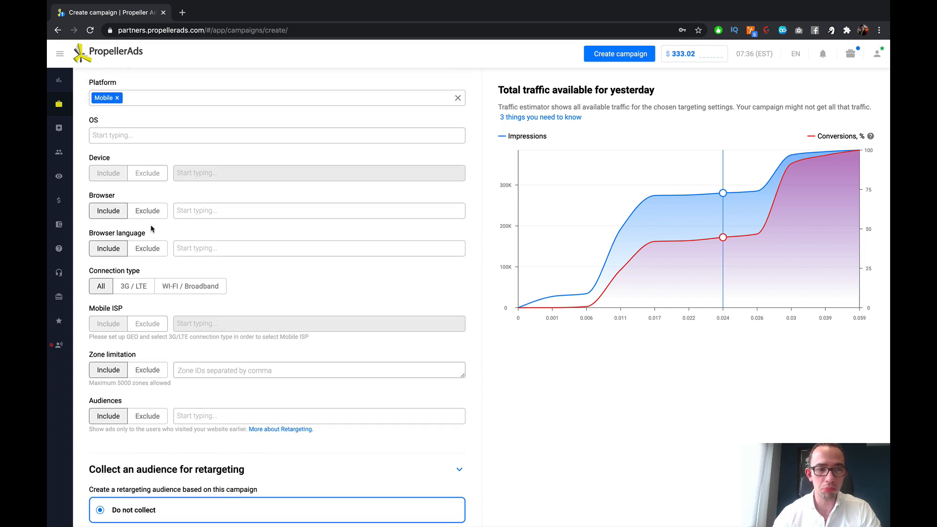
scroll(153, 217, up, 3)
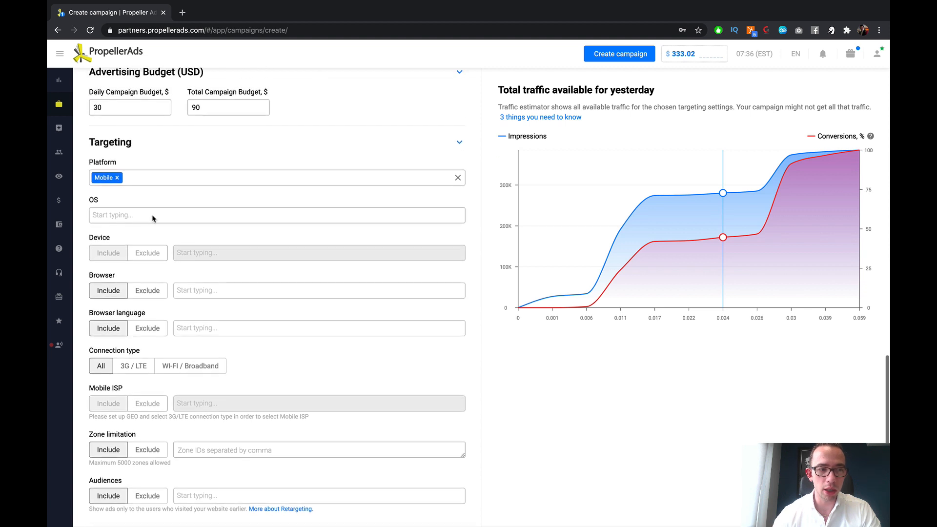
click(153, 217)
click(213, 142)
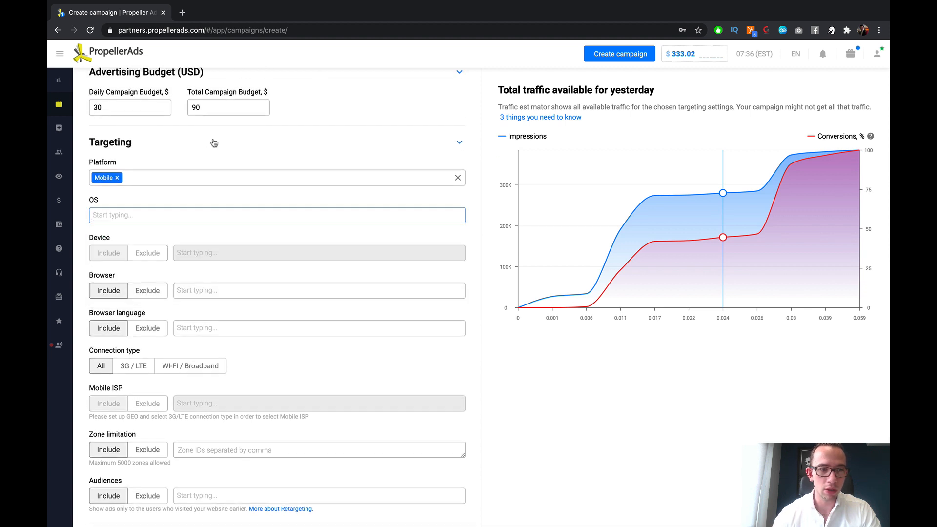
click(238, 139)
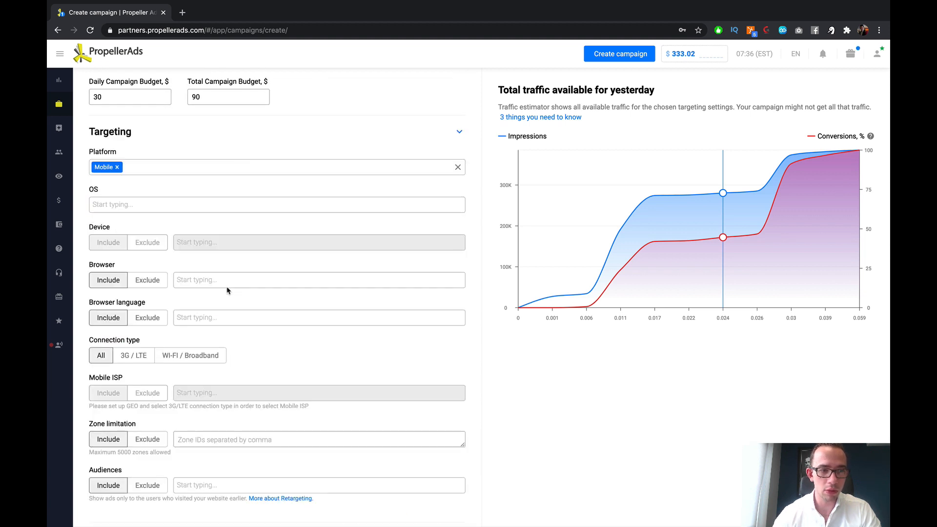
scroll(195, 274, down, 1)
click(205, 252)
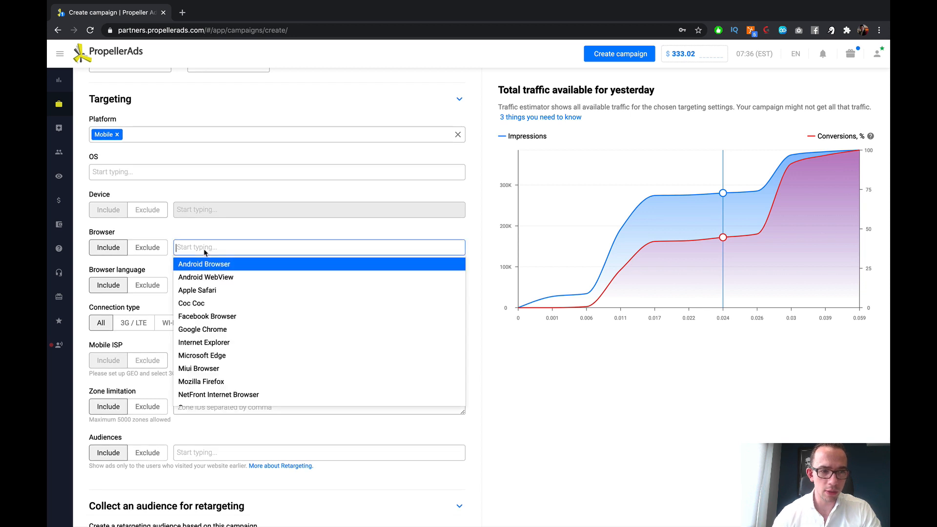
click(218, 226)
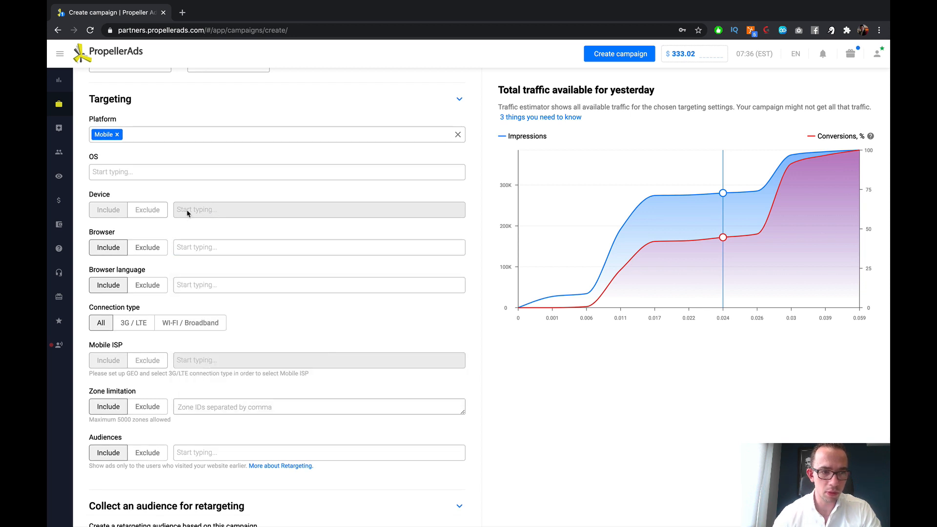
click(150, 287)
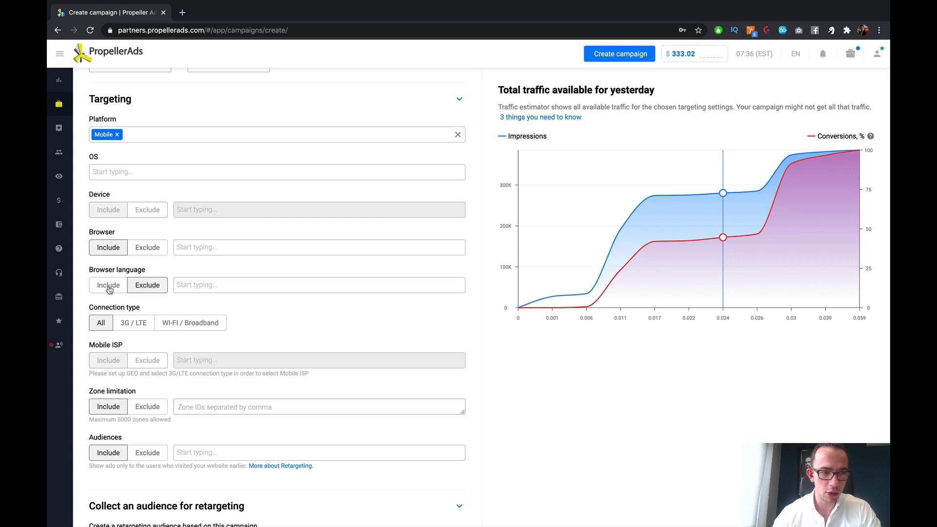
click(109, 288)
scroll(247, 168, up, 12)
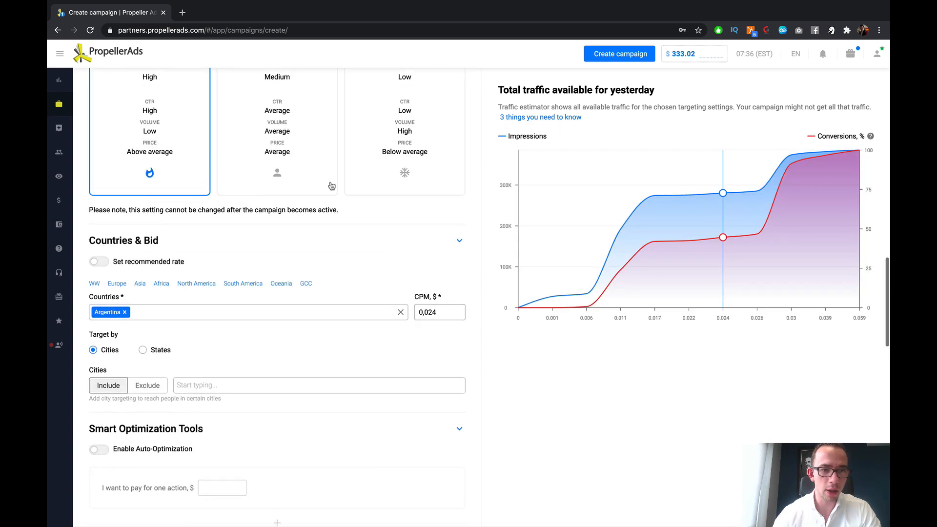
scroll(331, 186, down, 10)
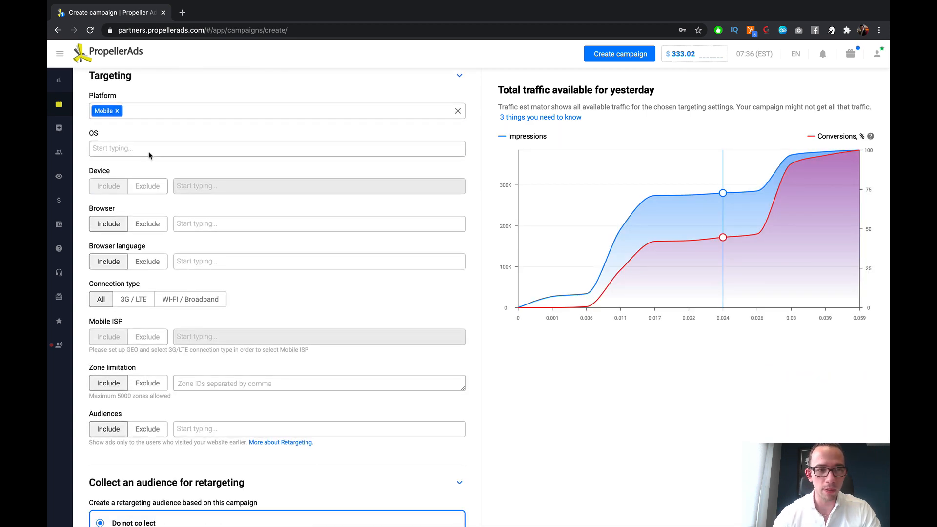
Step: Target the Android operating system and exclude the Android 4 version
click(149, 152)
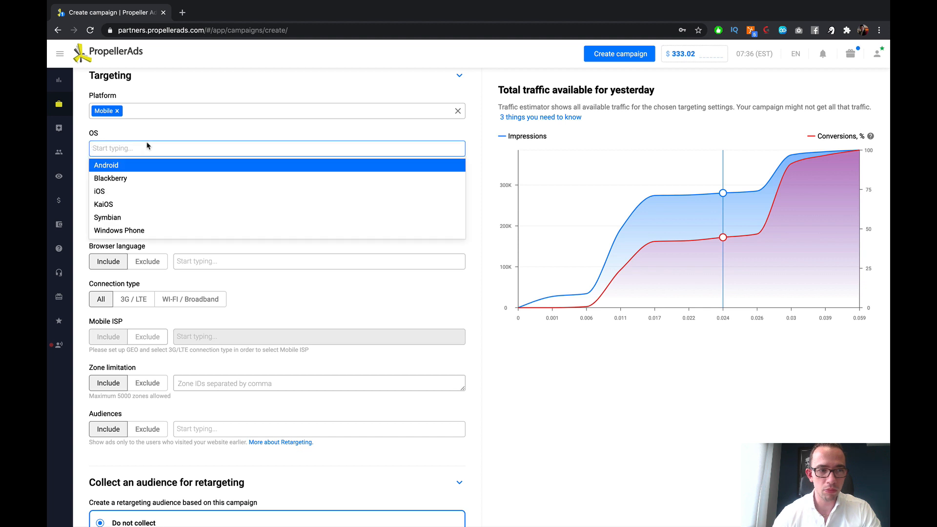
click(131, 167)
click(146, 186)
click(230, 189)
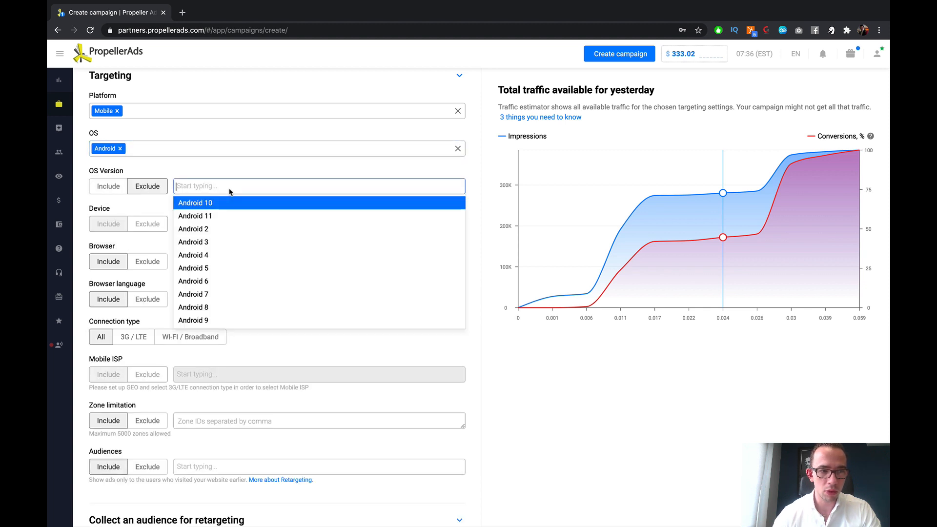
scroll(234, 342, down, 3)
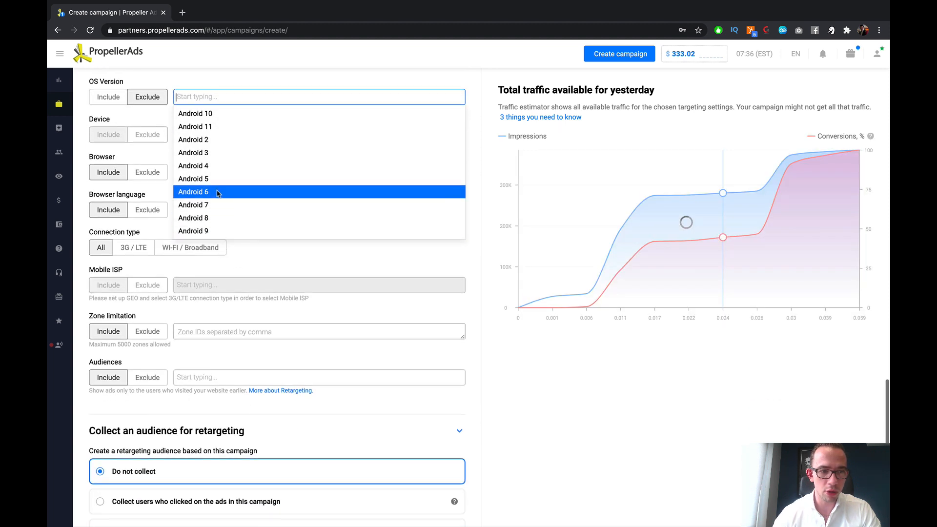
scroll(219, 195, up, 1)
click(231, 210)
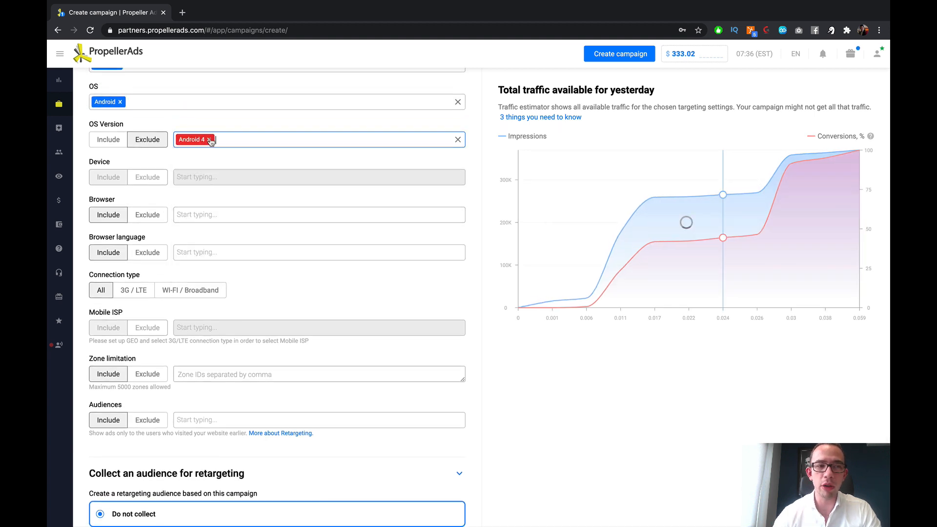
Step: Try the retargeting audience options for users who clicked the ads, engaged users and users who completed conversions in turn
scroll(224, 115, up, 2)
scroll(246, 164, down, 4)
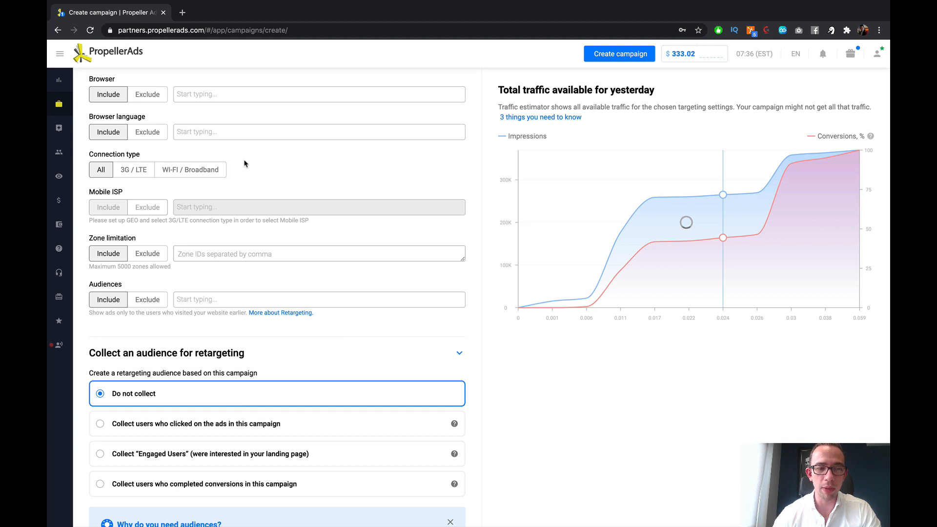
scroll(245, 163, down, 1)
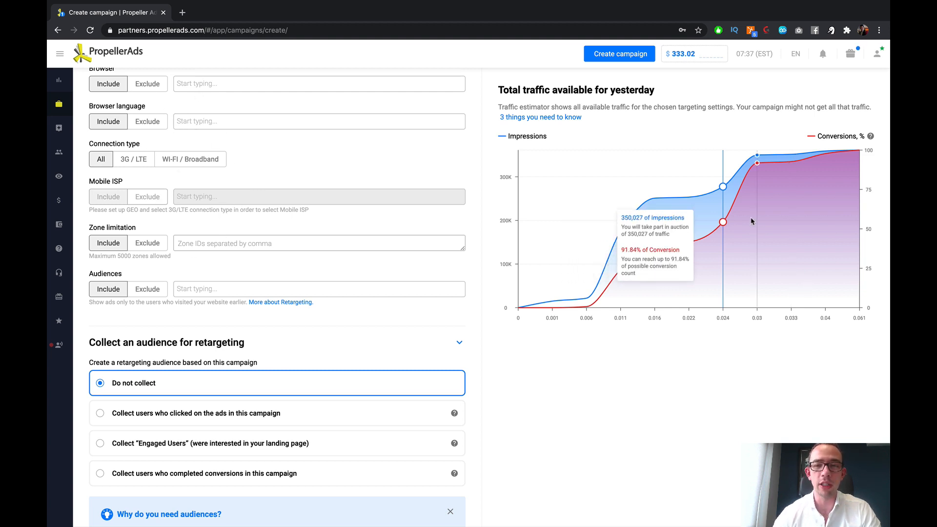
scroll(171, 263, down, 3)
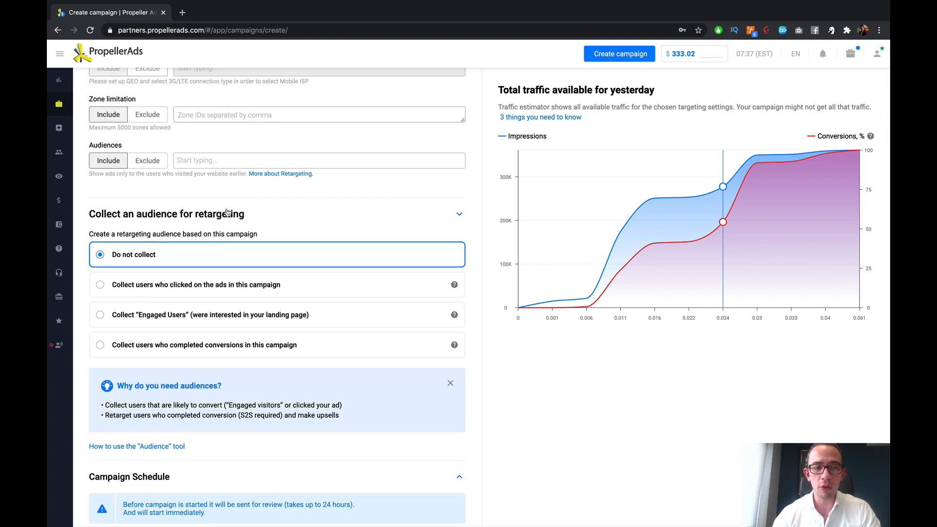
scroll(229, 215, down, 1)
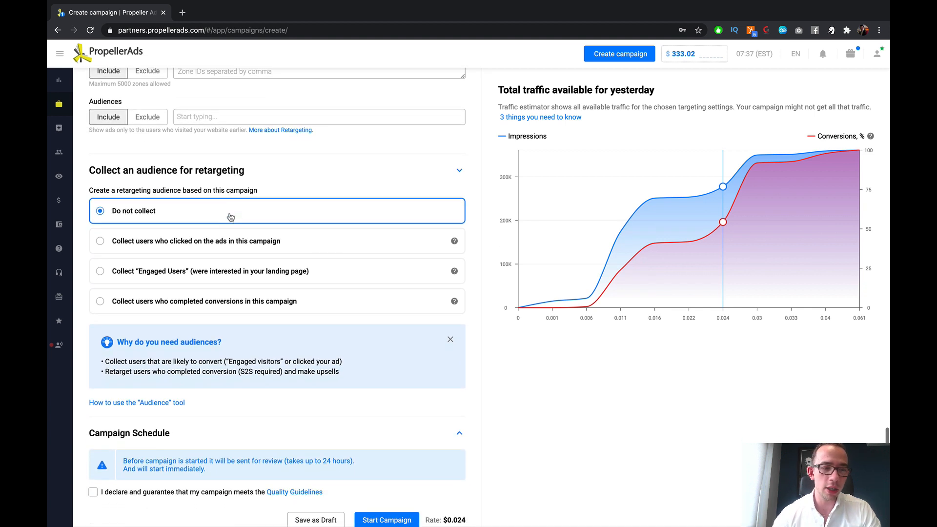
click(177, 246)
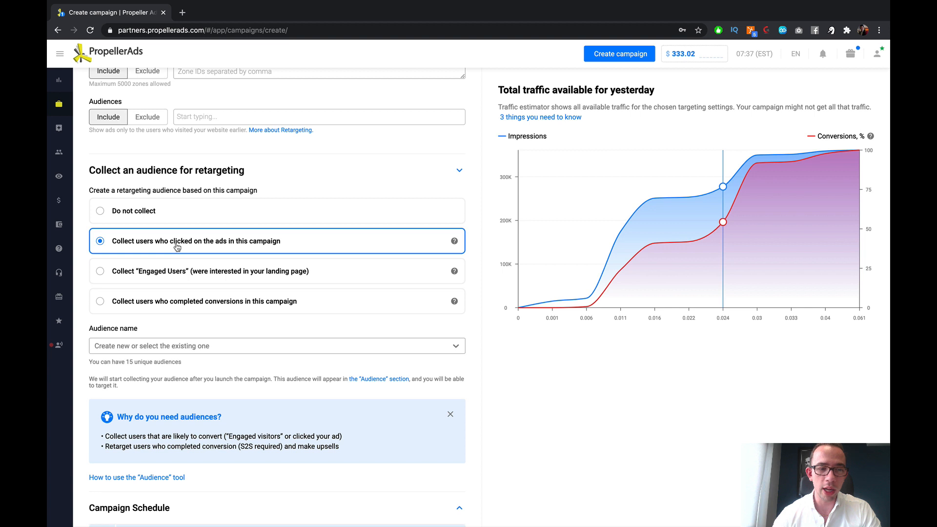
click(169, 277)
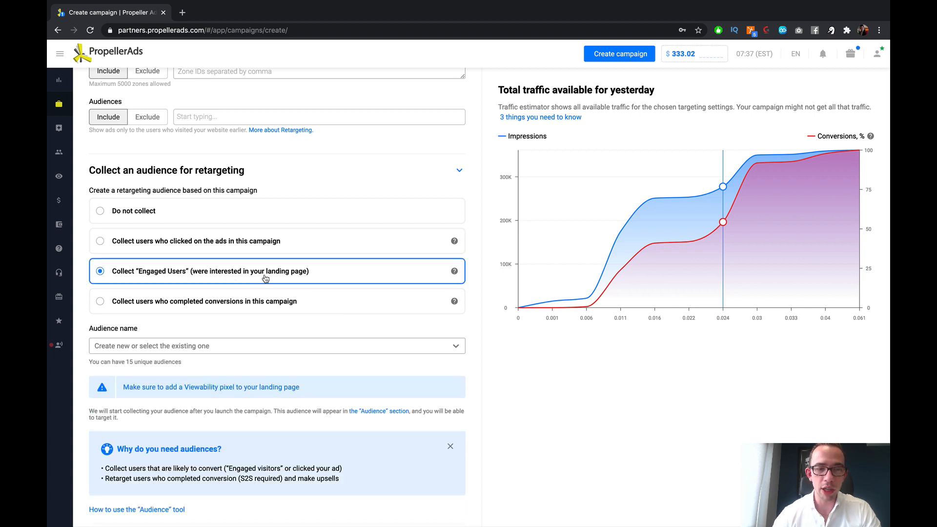
click(164, 306)
scroll(223, 304, down, 1)
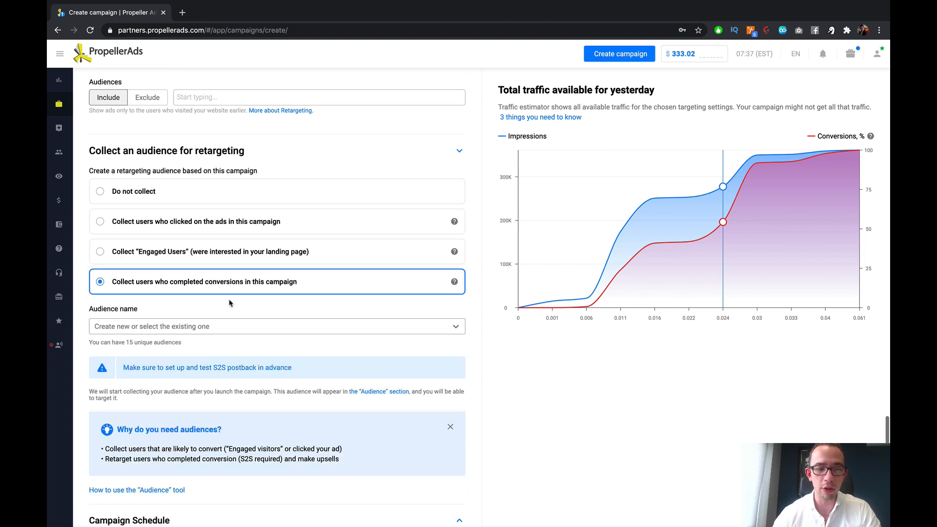
Step: Compare the engaged, clicked and converted audience options again, and set audience collection back to Do not collect
click(219, 253)
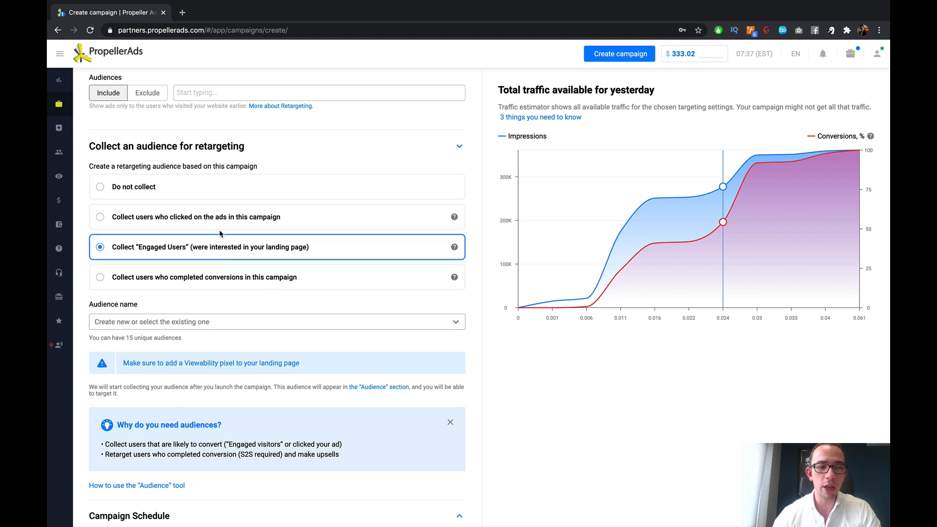
click(217, 225)
click(209, 242)
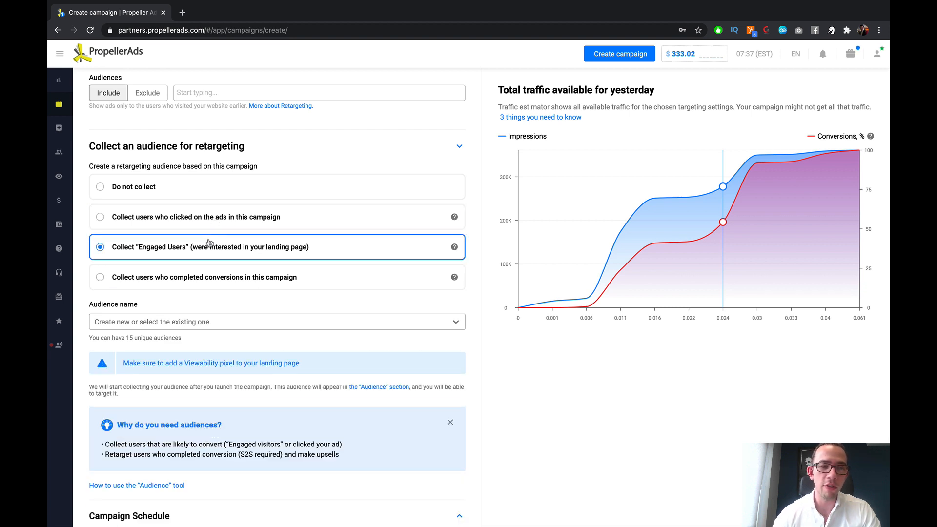
click(211, 271)
click(213, 215)
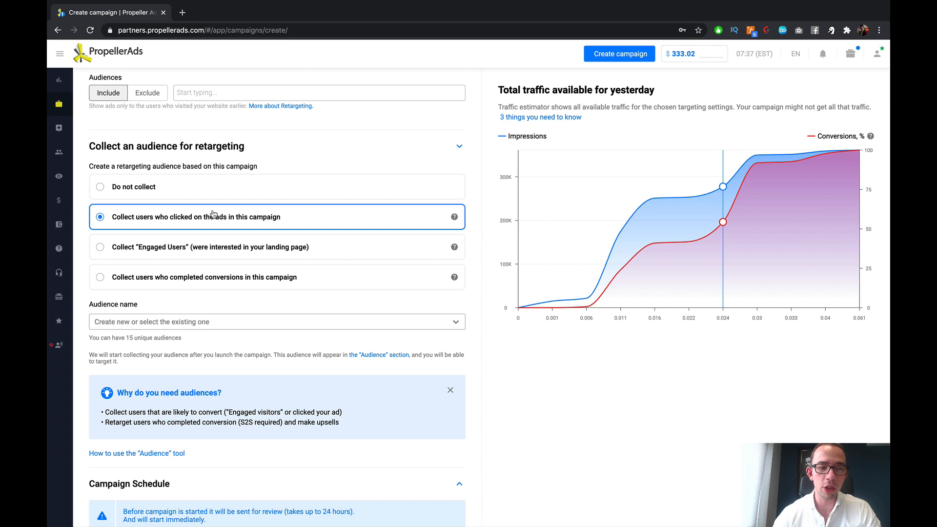
click(211, 242)
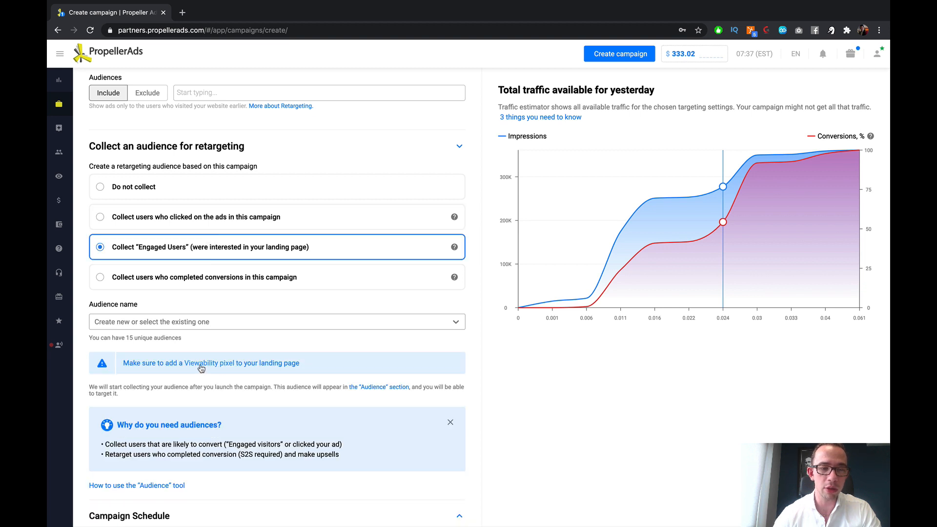
click(223, 290)
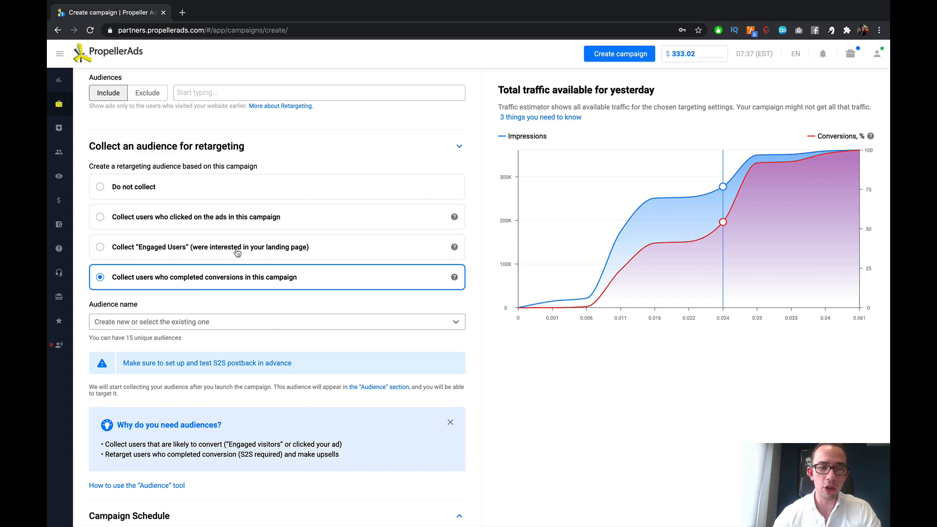
click(179, 188)
Step: Expand the Campaign Schedule settings to show the timezone and the weekly hour grid
scroll(215, 209, up, 5)
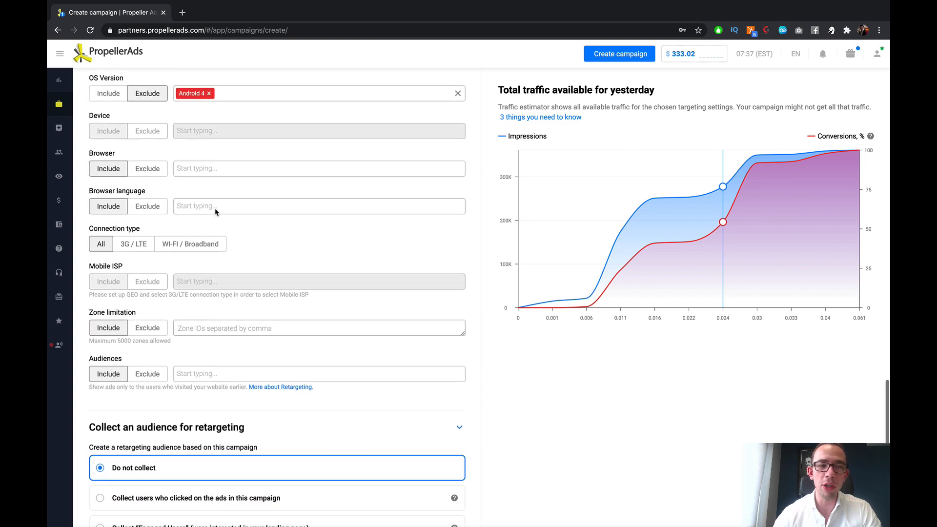
scroll(248, 198, down, 2)
scroll(248, 196, down, 5)
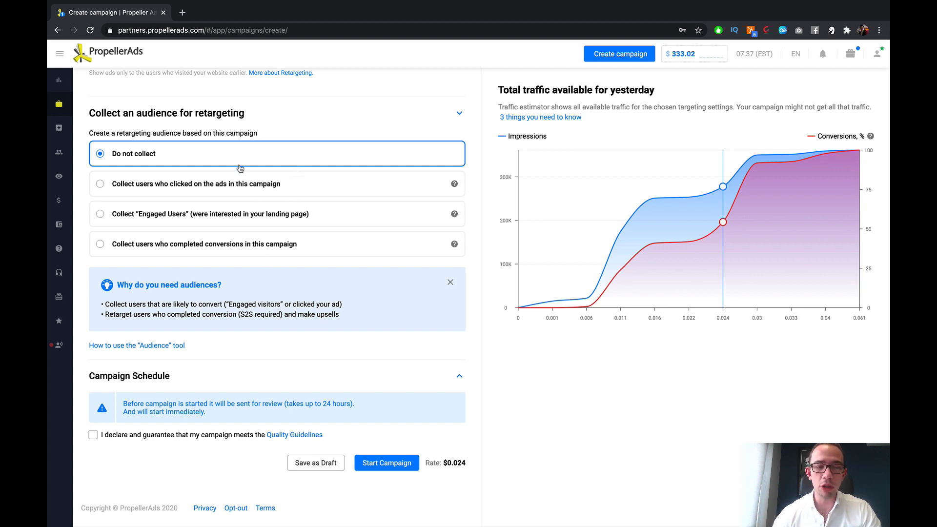
scroll(203, 305, up, 1)
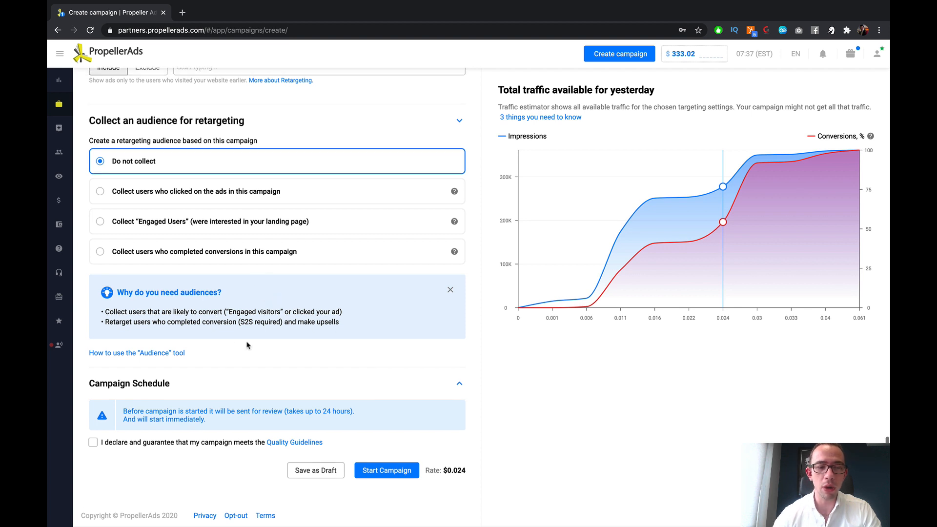
scroll(259, 200, up, 1)
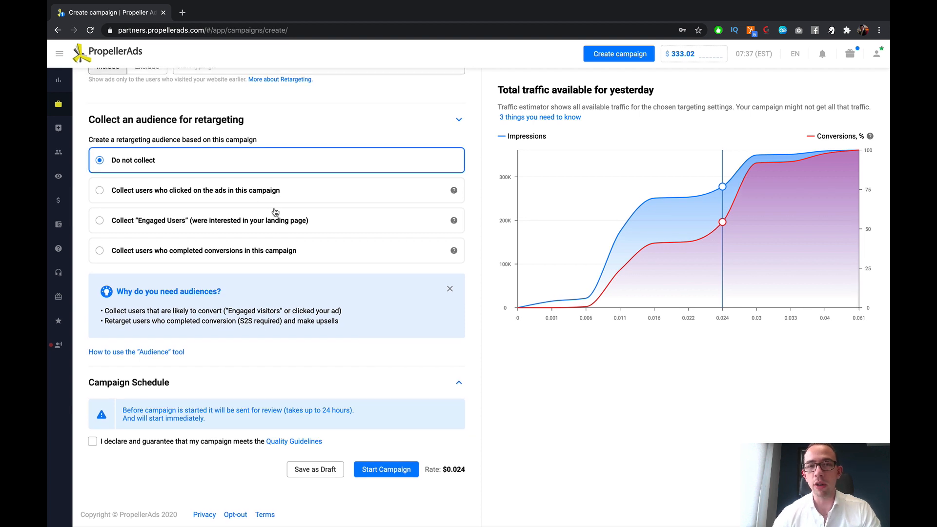
scroll(249, 161, up, 1)
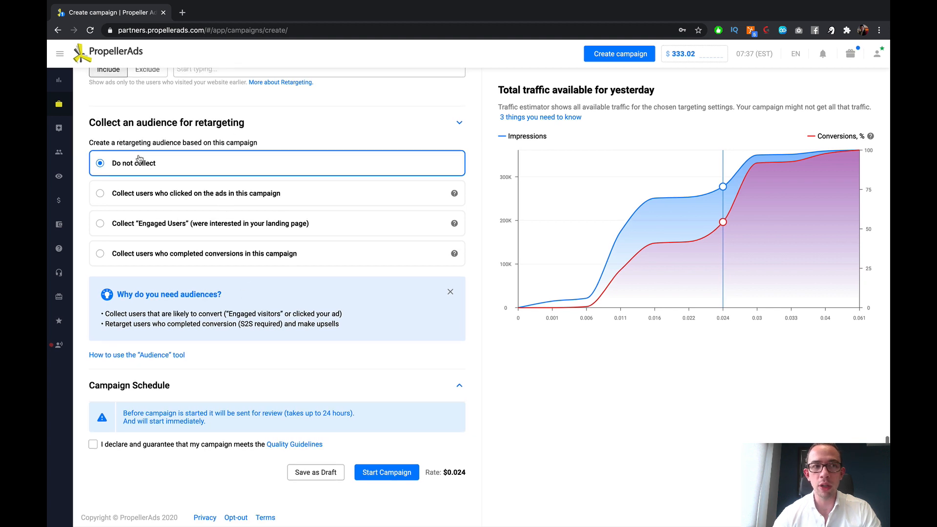
scroll(276, 293, up, 1)
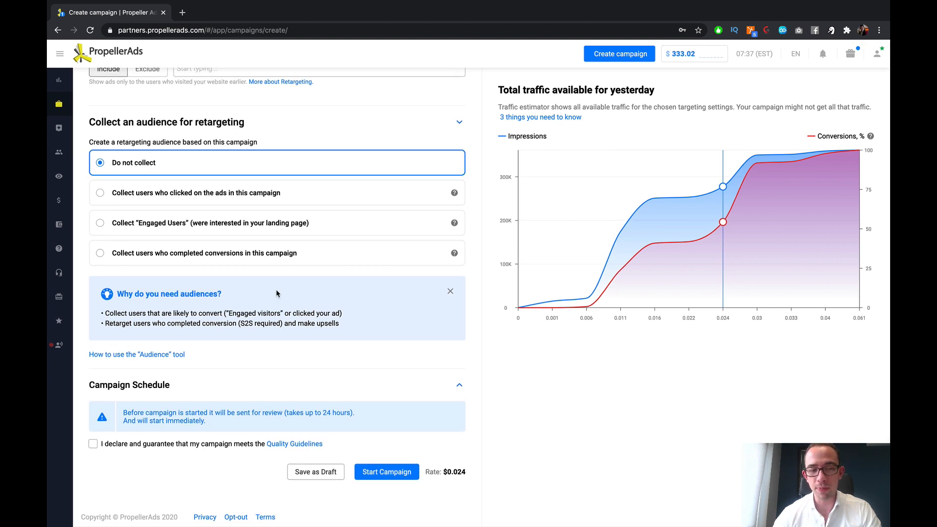
click(459, 385)
scroll(393, 381, down, 4)
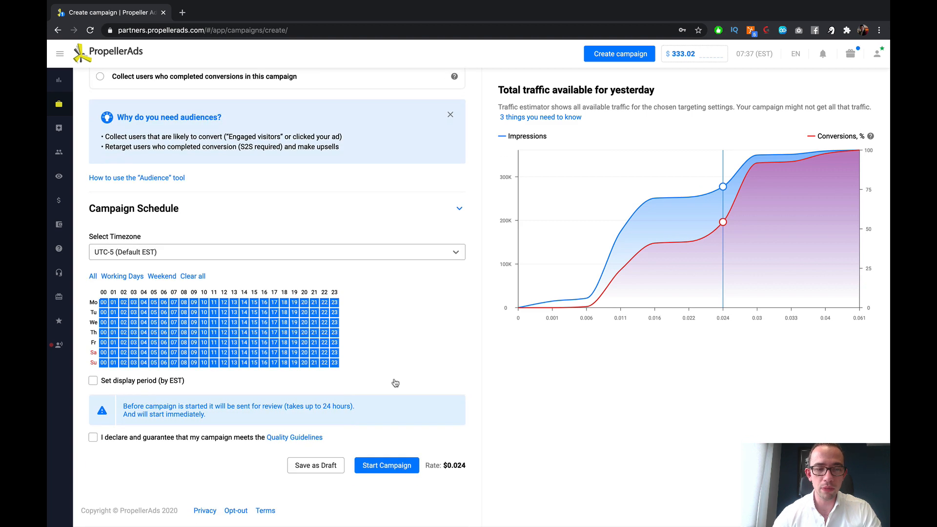
Step: Try switching individual early-morning hours off and on across the days of the weekly schedule grid
drag(147, 303, 154, 361)
drag(155, 324, 149, 371)
click(153, 313)
click(148, 323)
click(154, 333)
drag(166, 309, 163, 376)
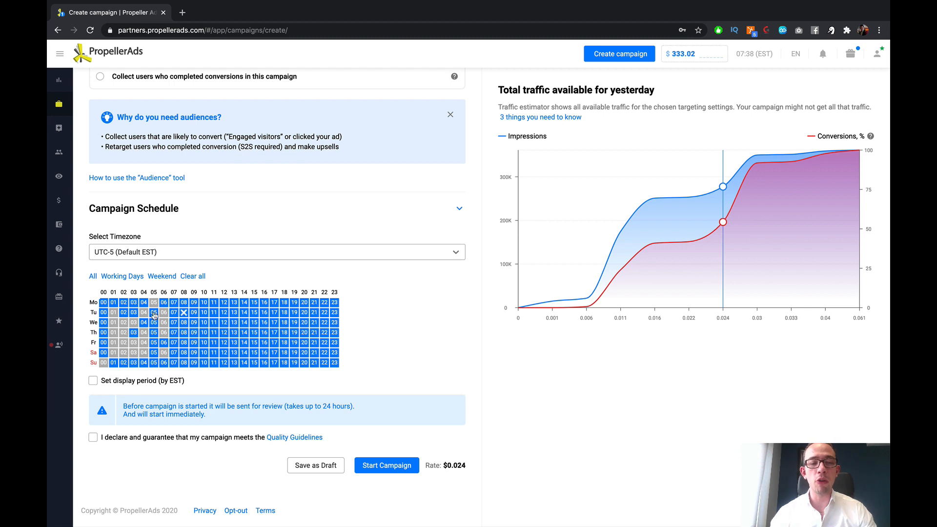
click(114, 363)
click(114, 364)
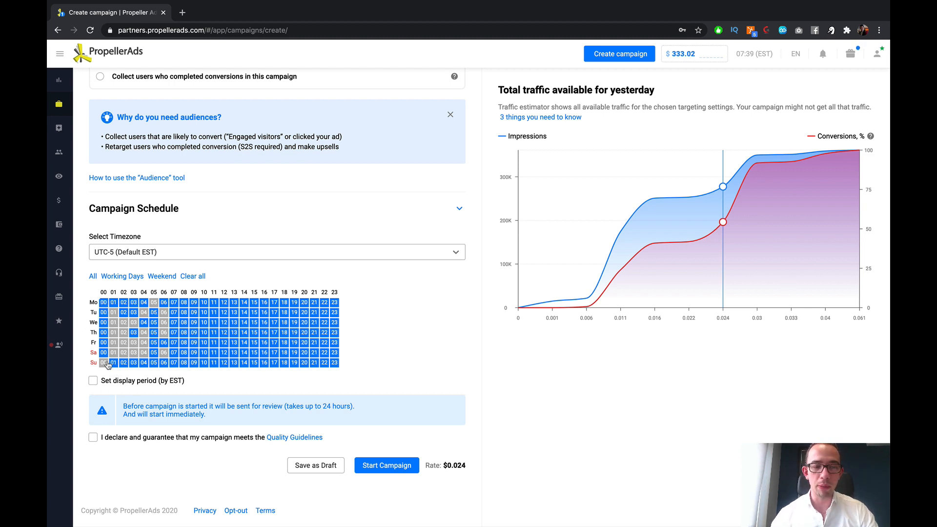
click(105, 364)
click(114, 343)
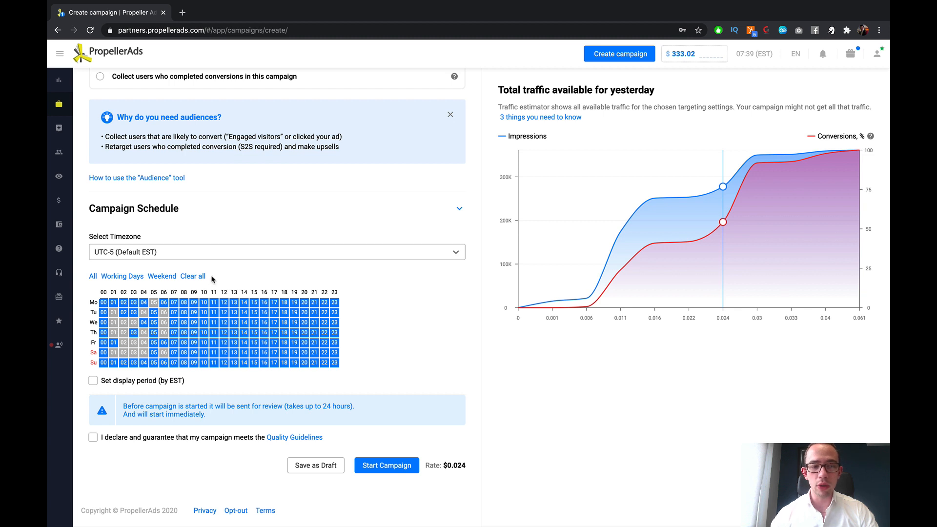
Step: Compare the Working Days, Weekend, All and Clear all schedule presets, and schedule the campaign for Working Days
click(125, 277)
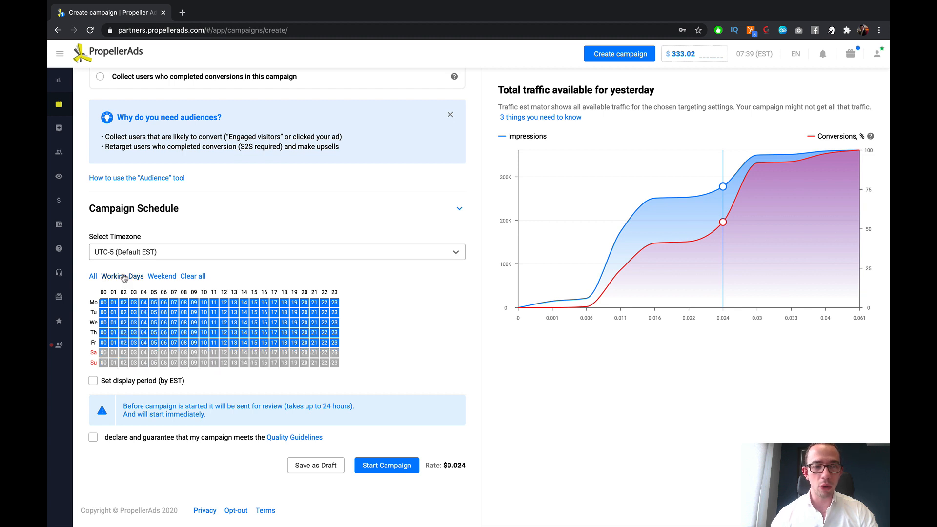
click(157, 278)
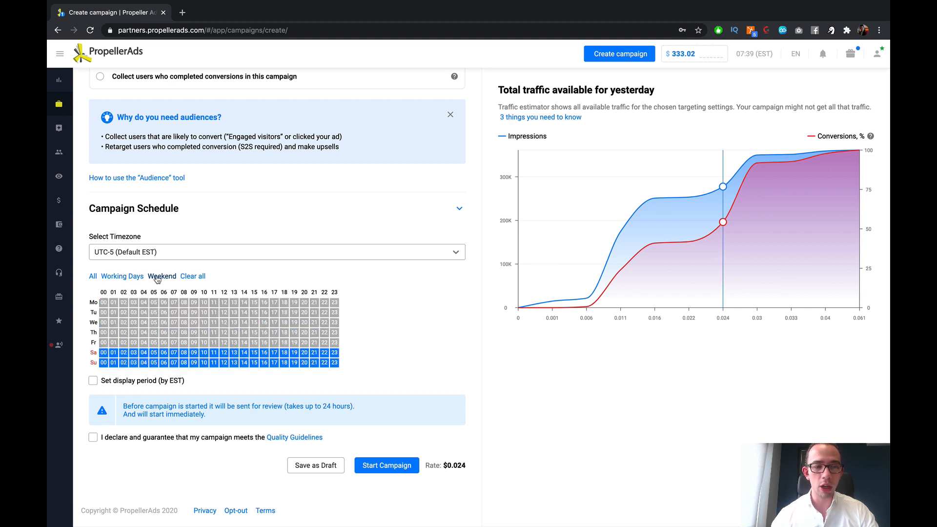
click(93, 277)
click(193, 277)
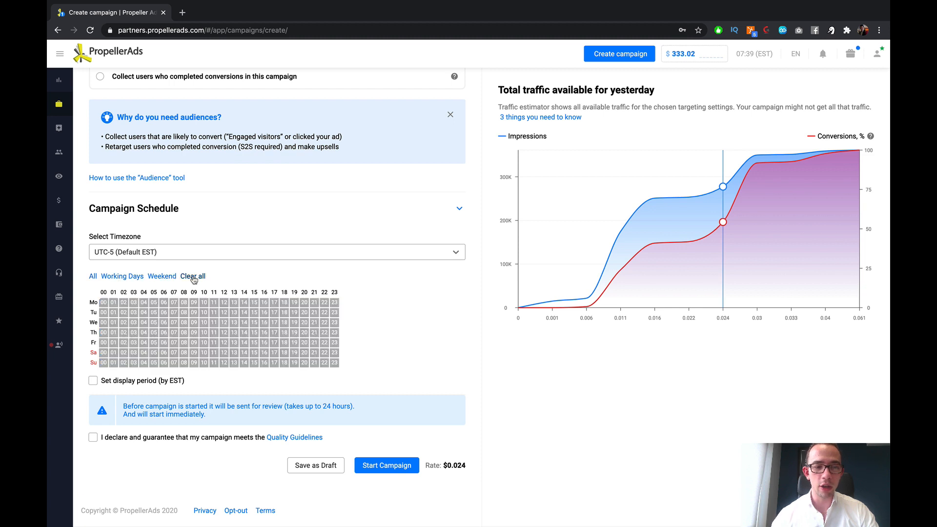
click(137, 279)
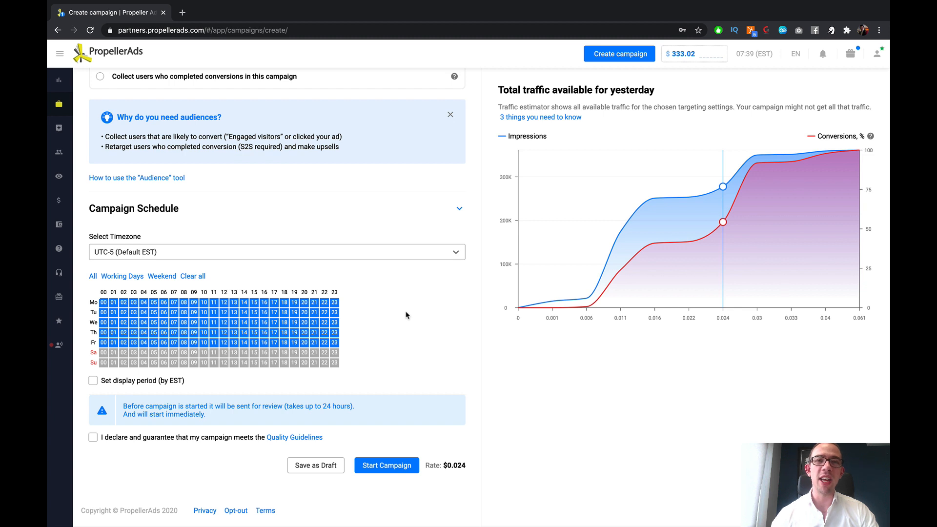
scroll(412, 320, down, 1)
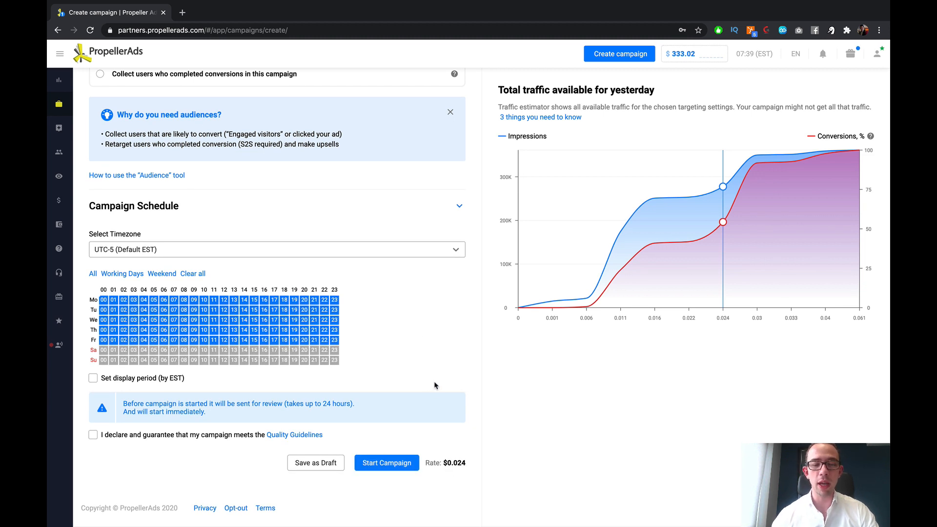
scroll(340, 324, up, 20)
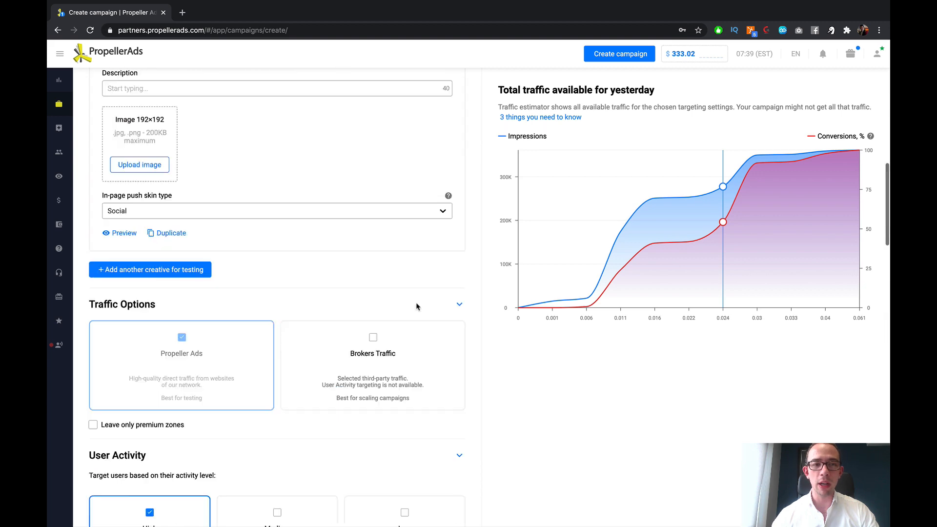